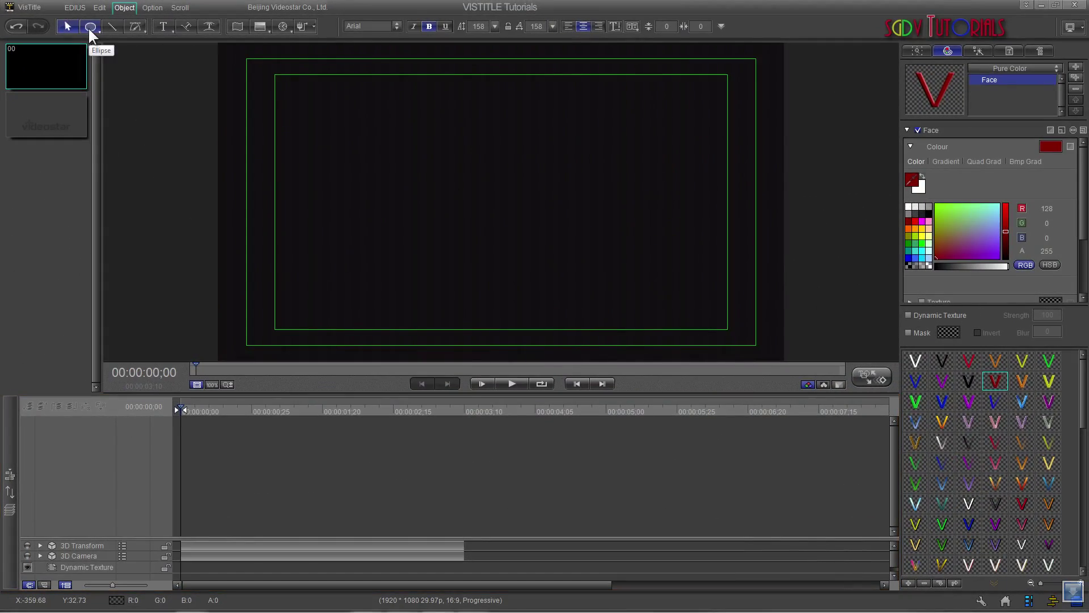
Step: Draw a triangle in the upper middle of the canvas and a wide, flat ellipse overlapping its base
left_click_drag(89, 28, 88, 92)
left_click_drag(418, 191, 590, 75)
left_click_drag(93, 30, 89, 75)
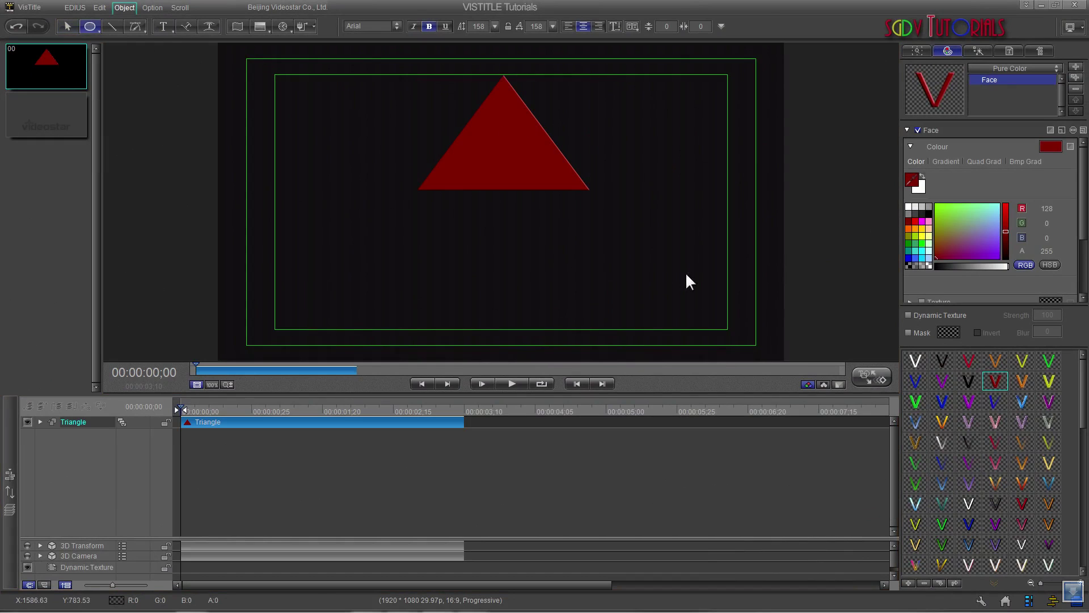
left_click_drag(686, 274, 332, 182)
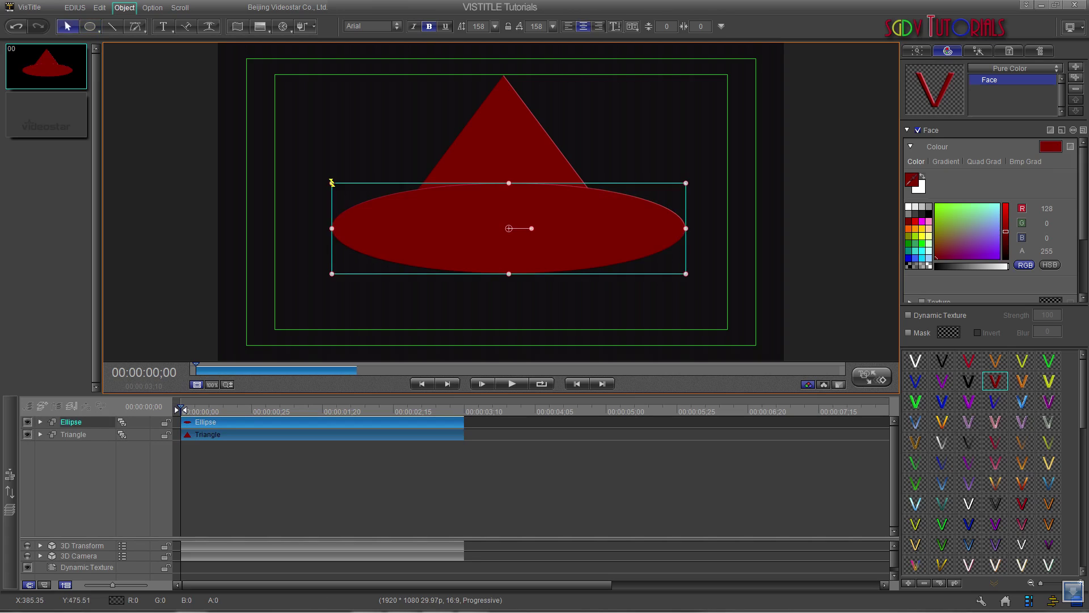
Step: Merge the triangle and the ellipse into one hat-like shape with Boolean Union
left_click_drag(412, 467, 375, 420)
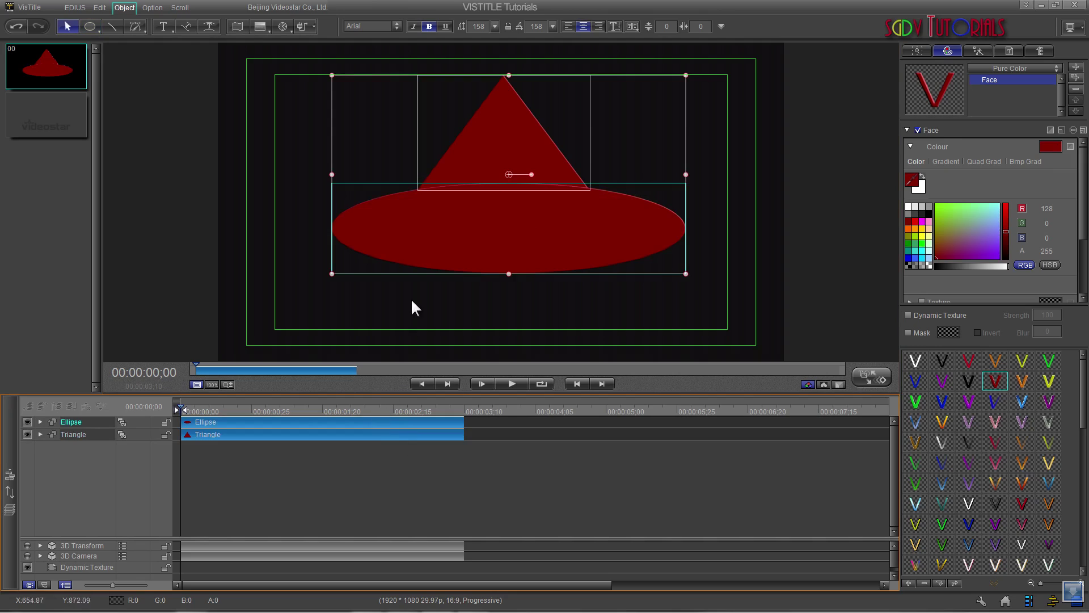
right_click(491, 215)
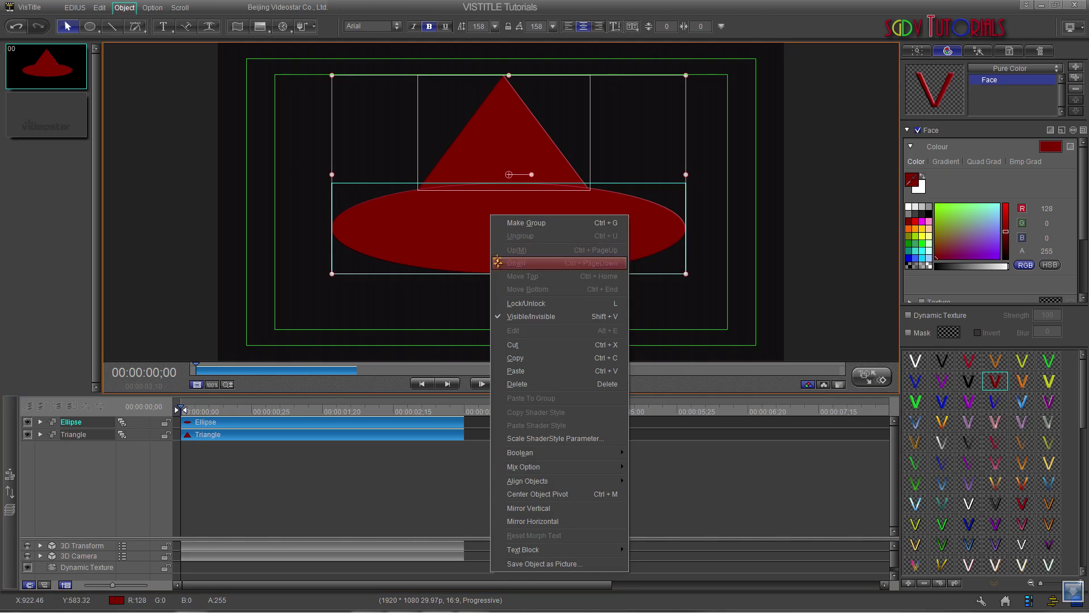
mouse_move(532, 452)
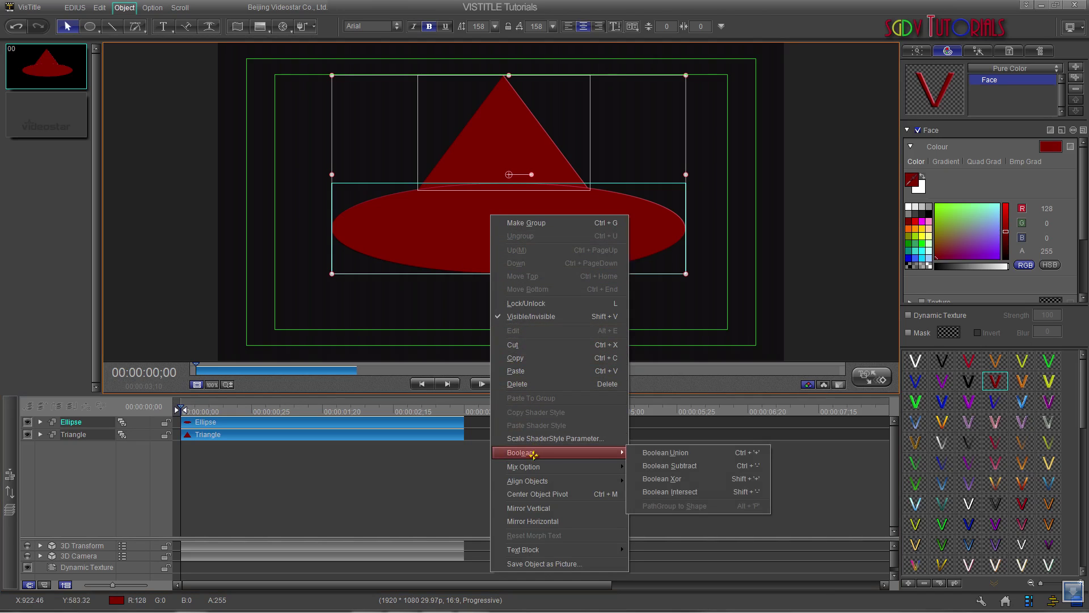
left_click(653, 452)
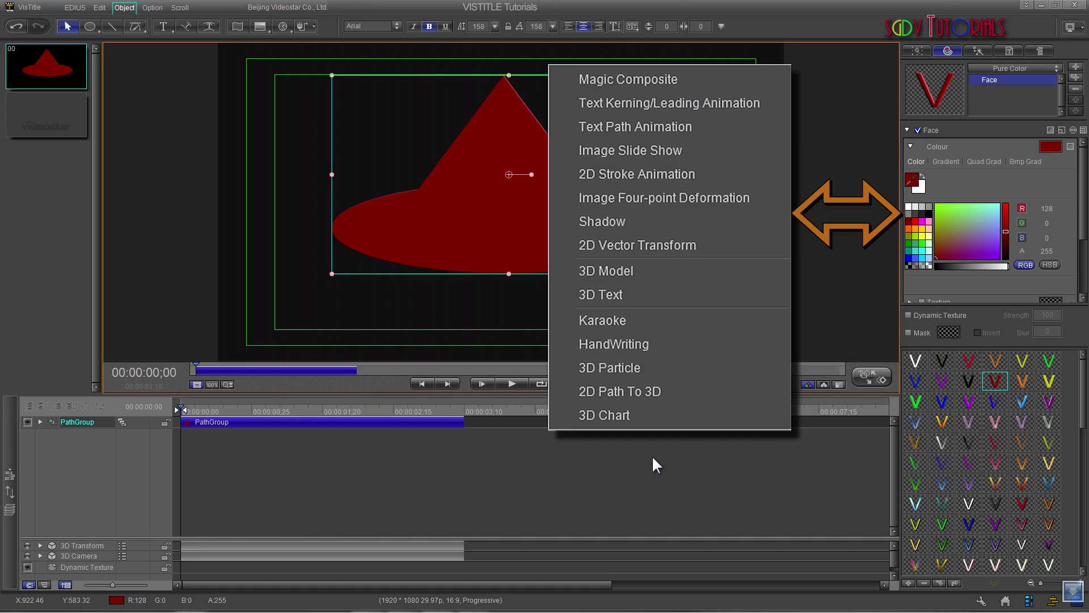
Step: Delete the merged shape and place a new, narrower triangle at the upper centre of the canvas as an arrowhead
key("Delete")
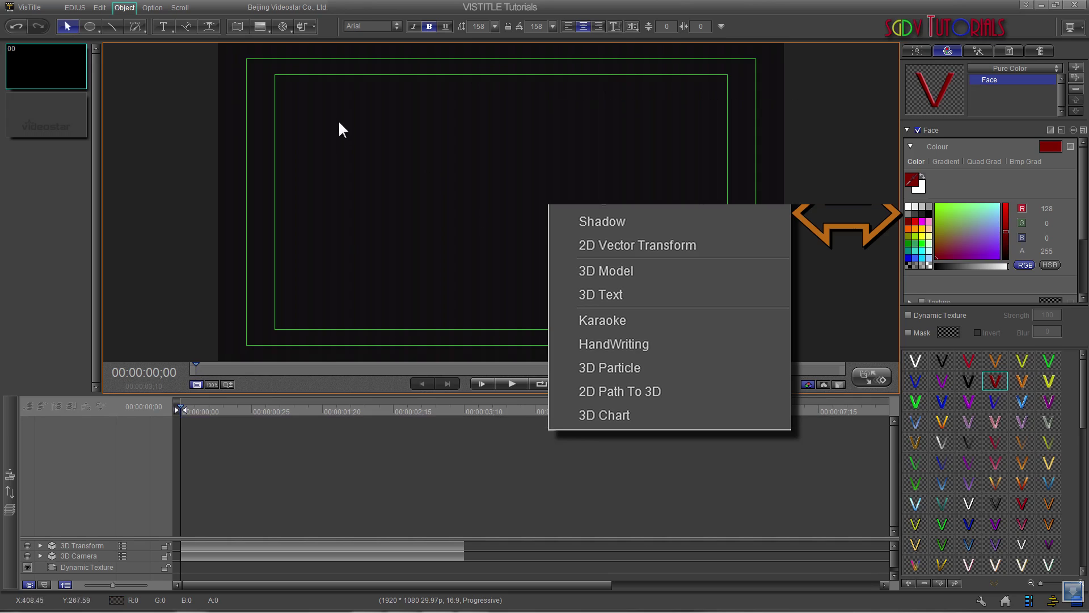
left_click(93, 29)
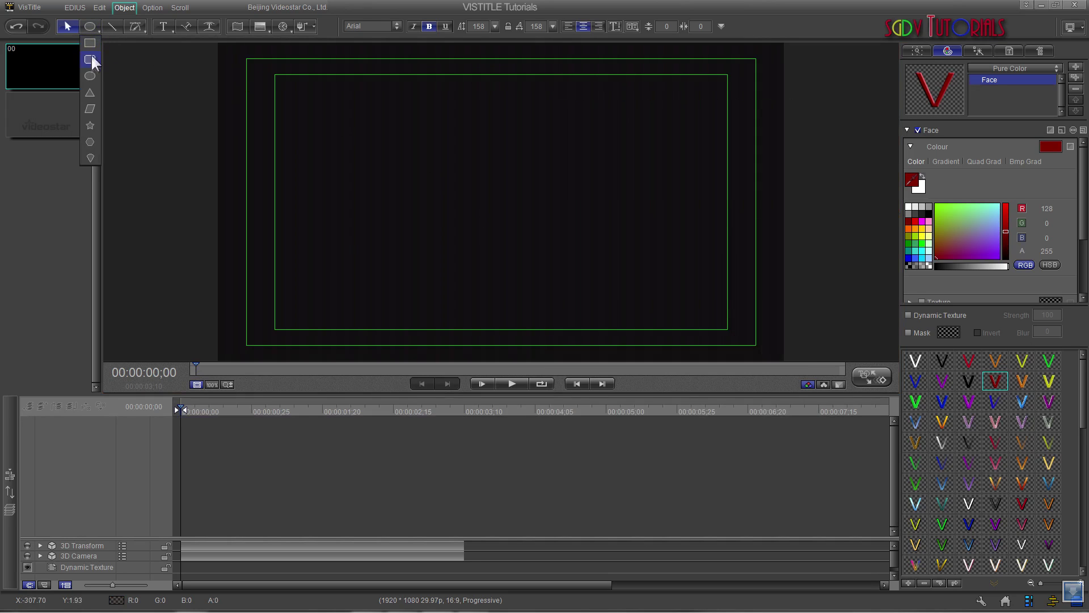
left_click(90, 94)
left_click_drag(440, 194, 520, 97)
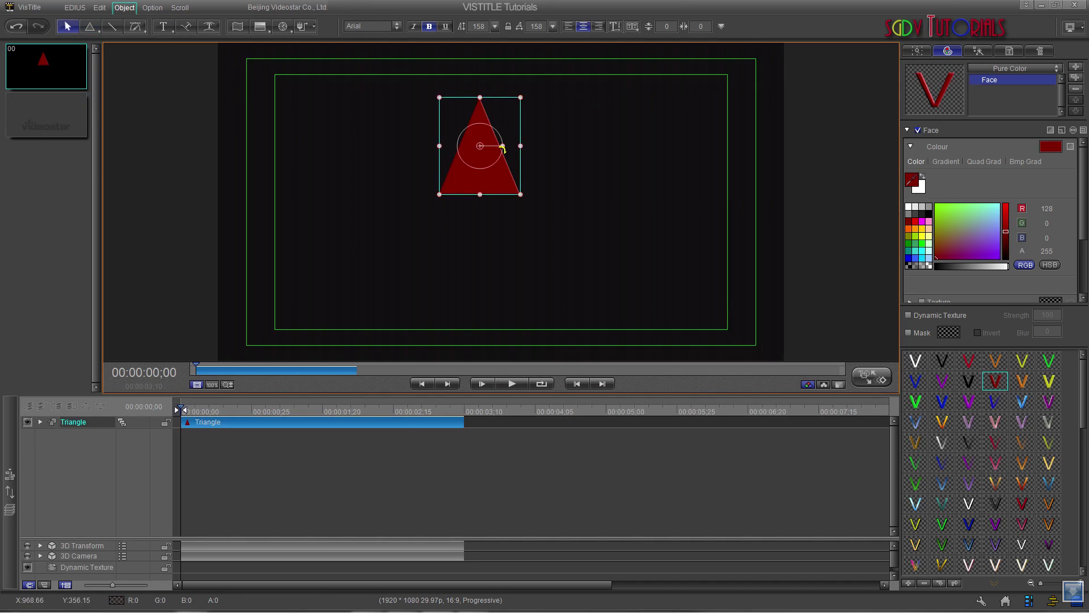
left_click_drag(479, 151, 505, 143)
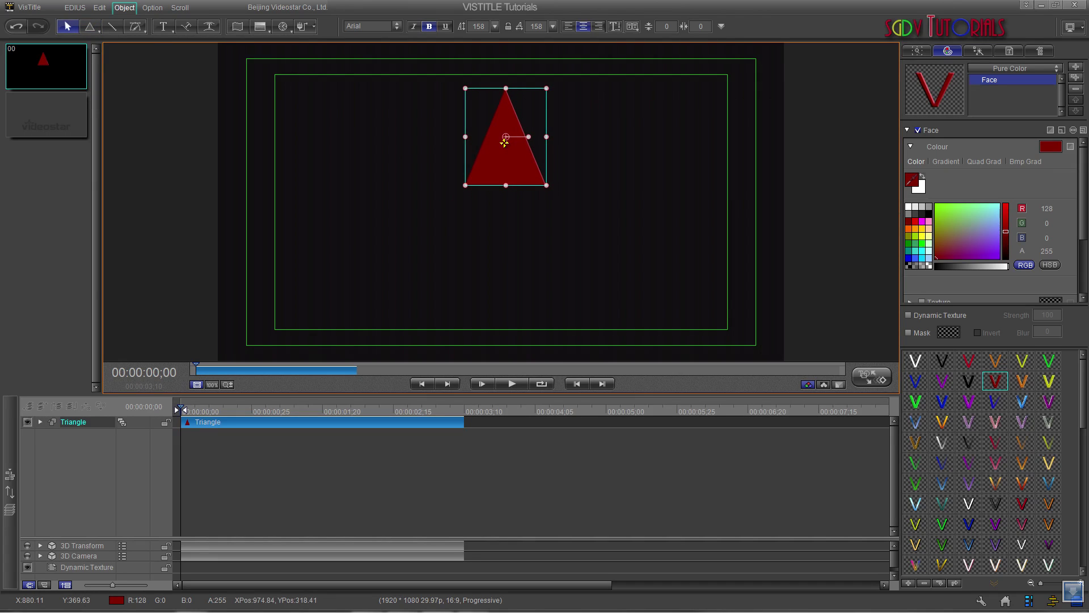
Step: Draw a thin vertical rounded rectangle below the triangle, overlapping its base, as the arrow's stem
left_click(94, 26)
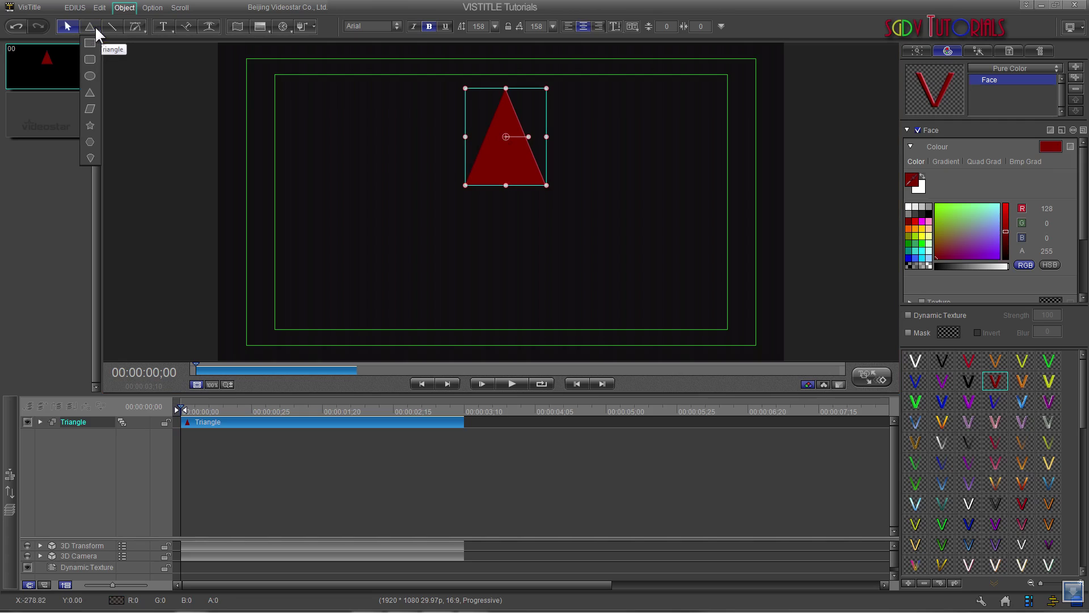
left_click(93, 59)
left_click_drag(497, 181, 513, 272)
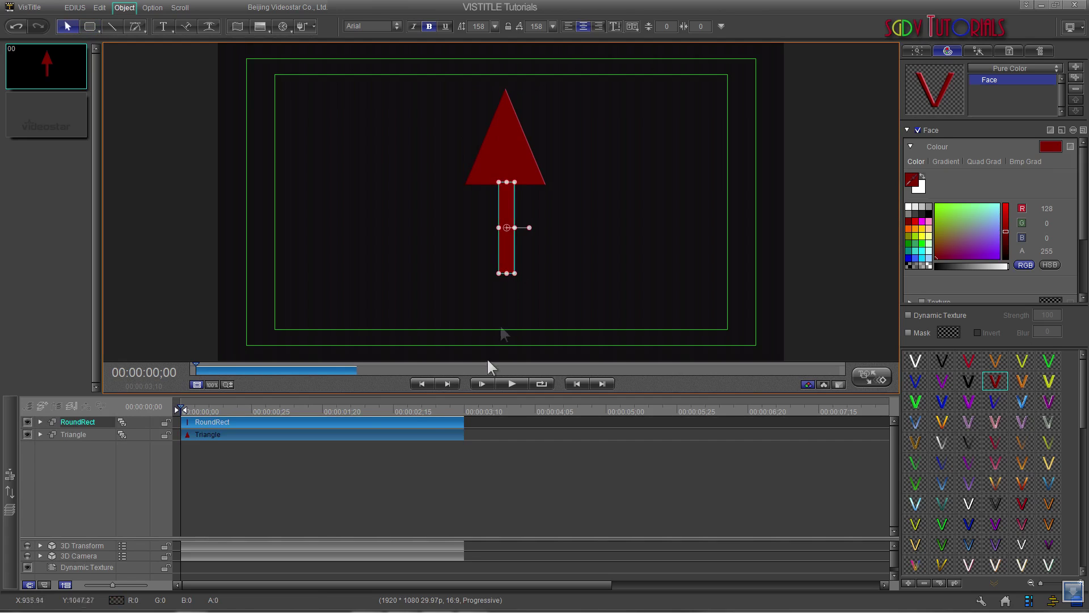
Step: Merge the rounded rectangle and the triangle into one arrow with Boolean Union, and deselect it
left_click_drag(442, 450, 417, 421)
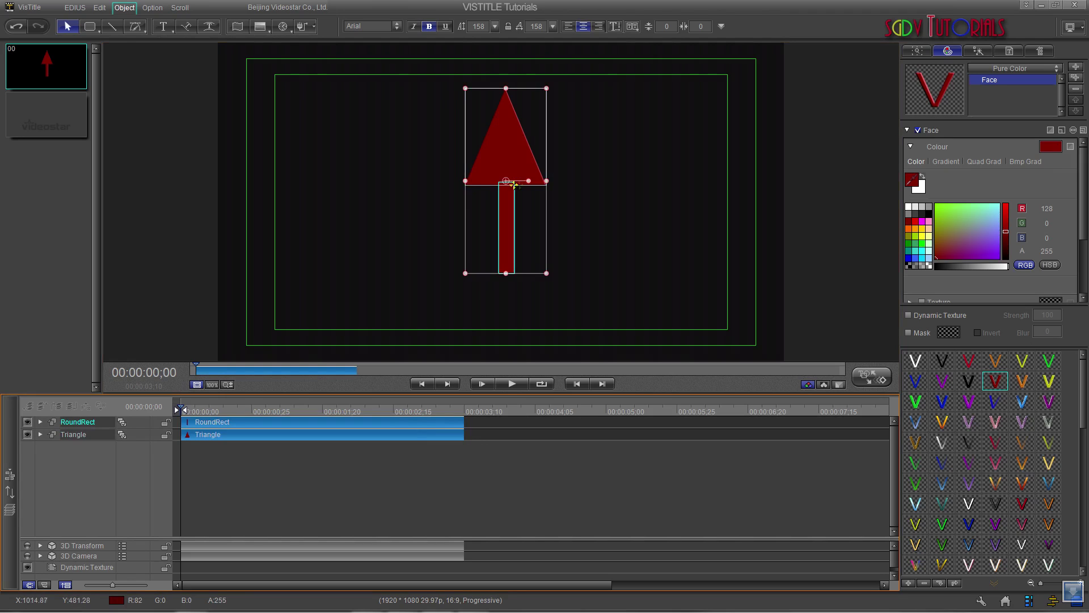
right_click(505, 184)
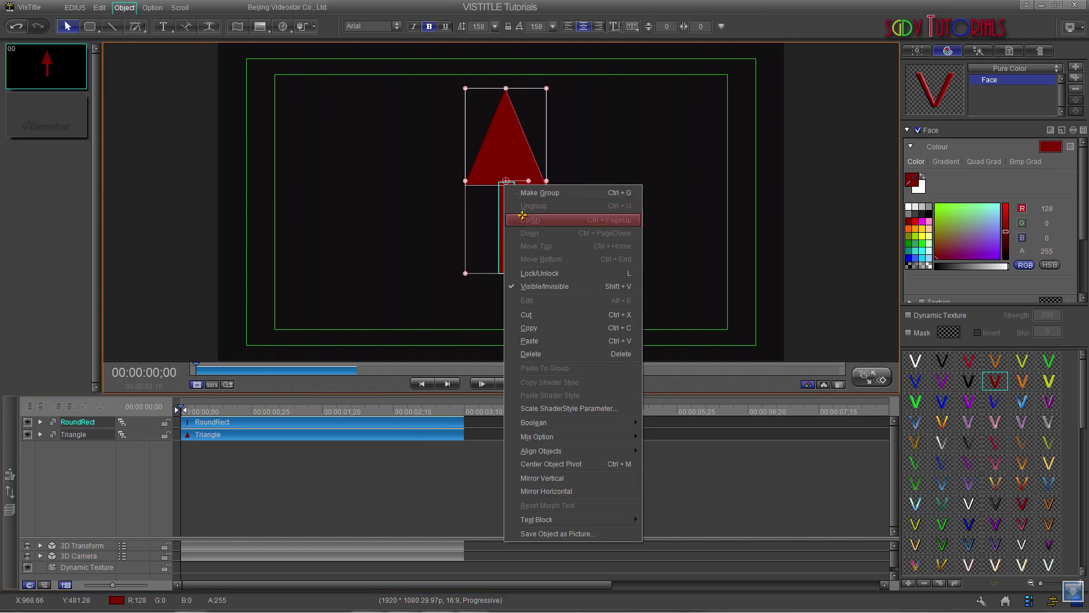
mouse_move(567, 422)
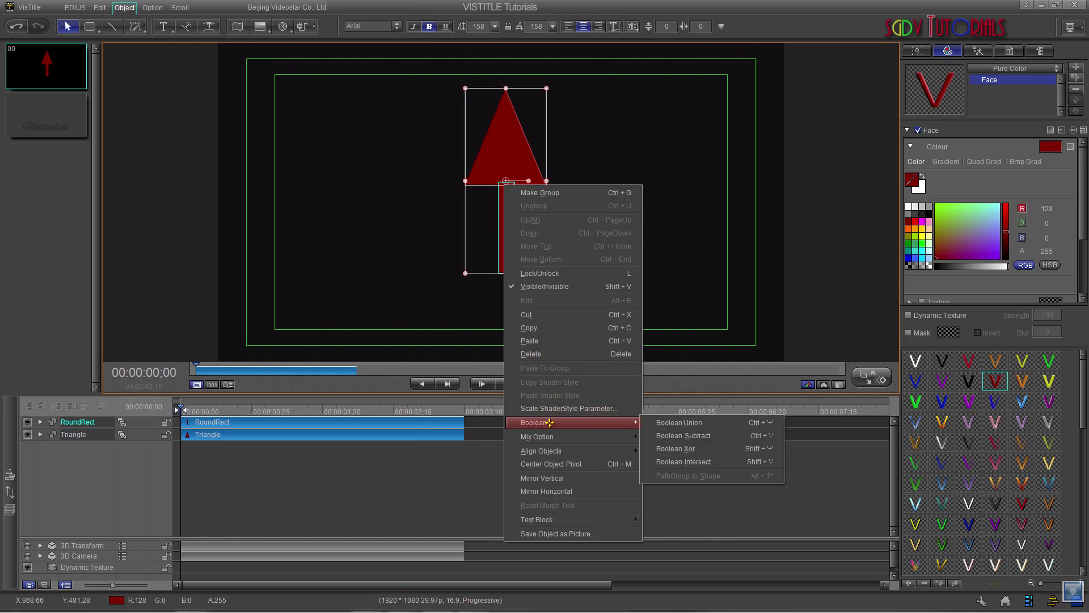
left_click(678, 422)
left_click(630, 284)
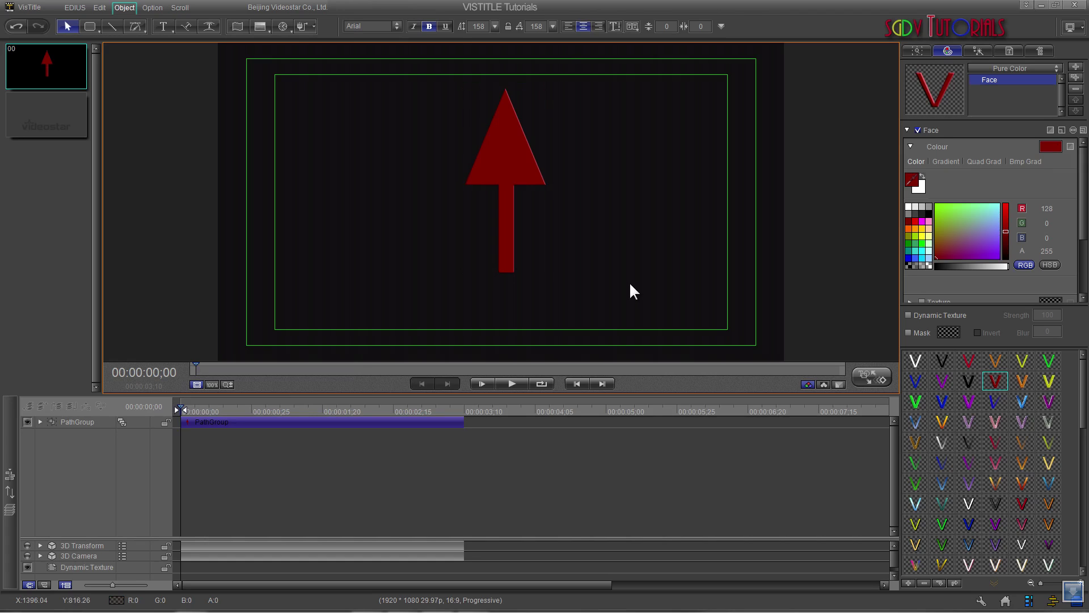
Step: Delete the arrow and draw a wide ellipse in the middle of the canvas
key("Delete")
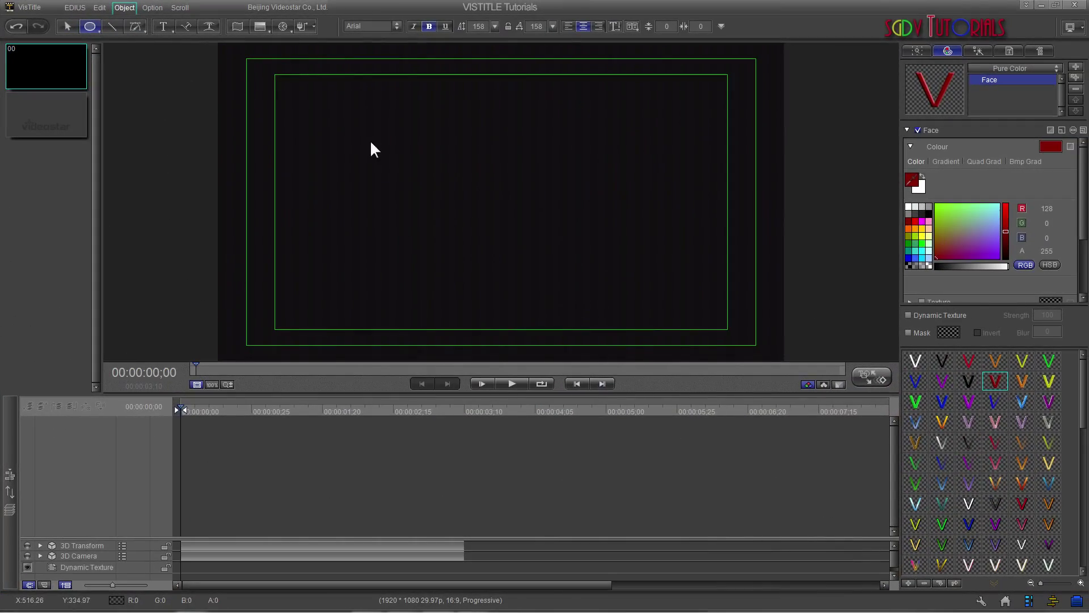
left_click_drag(363, 125, 640, 258)
left_click(67, 26)
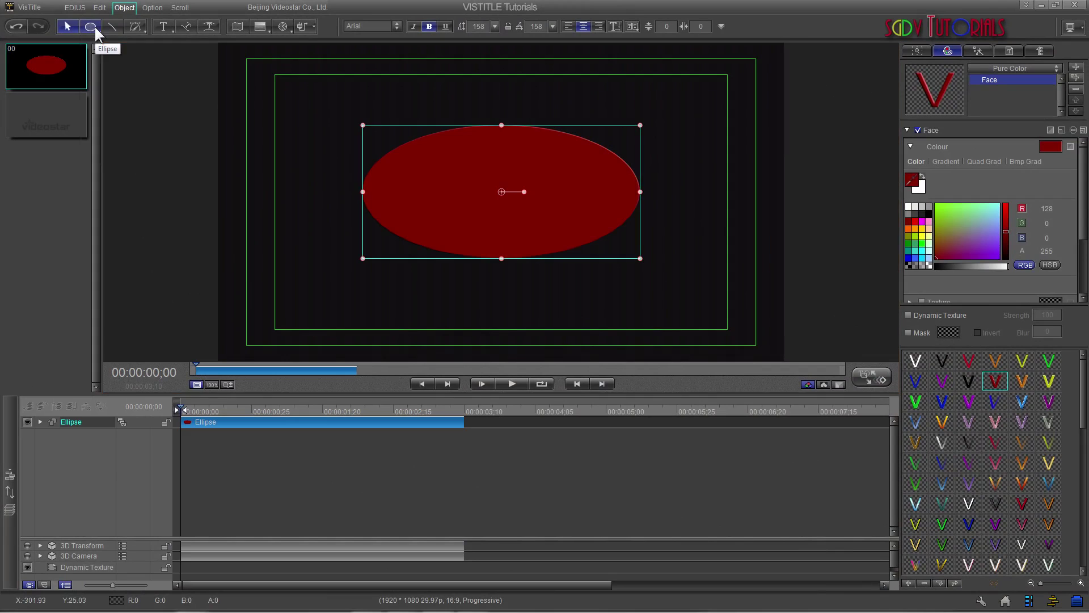
Step: Draw a tall triangle over the middle of the ellipse, extending above and below it
left_click(90, 31)
left_click(90, 95)
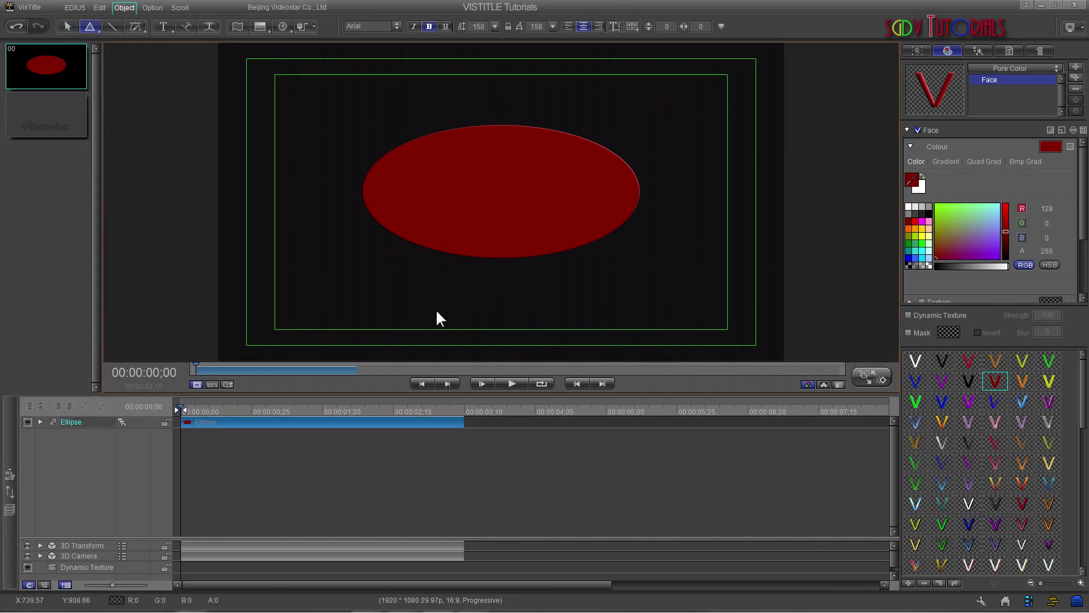
left_click_drag(437, 310, 580, 106)
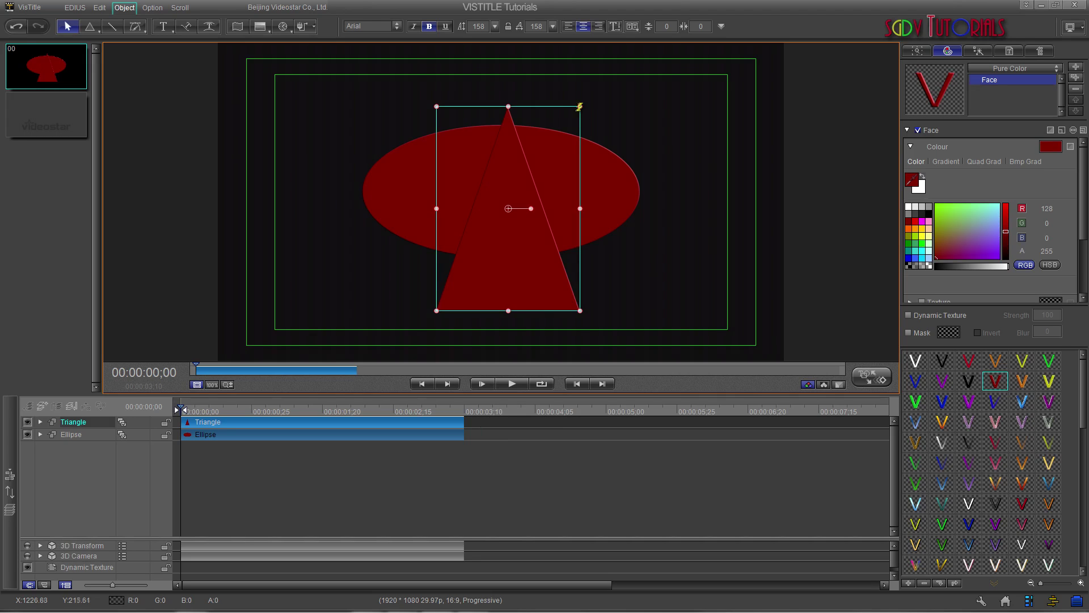
Step: Try Boolean Subtract to cut the triangle out of the ellipse, and undo the subtraction
left_click_drag(310, 451, 289, 431)
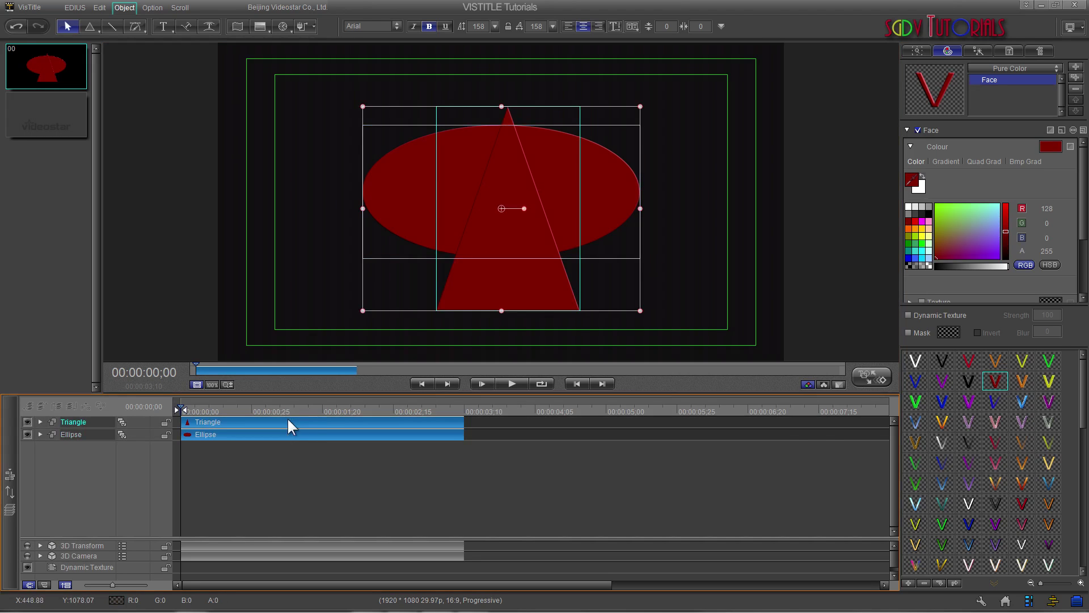
right_click(509, 223)
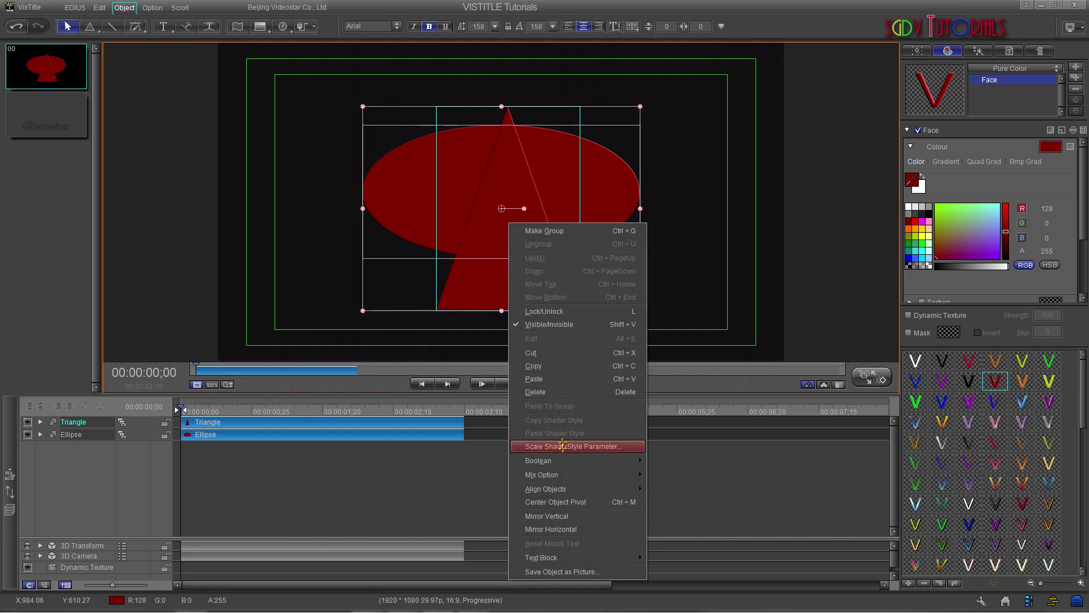
mouse_move(566, 461)
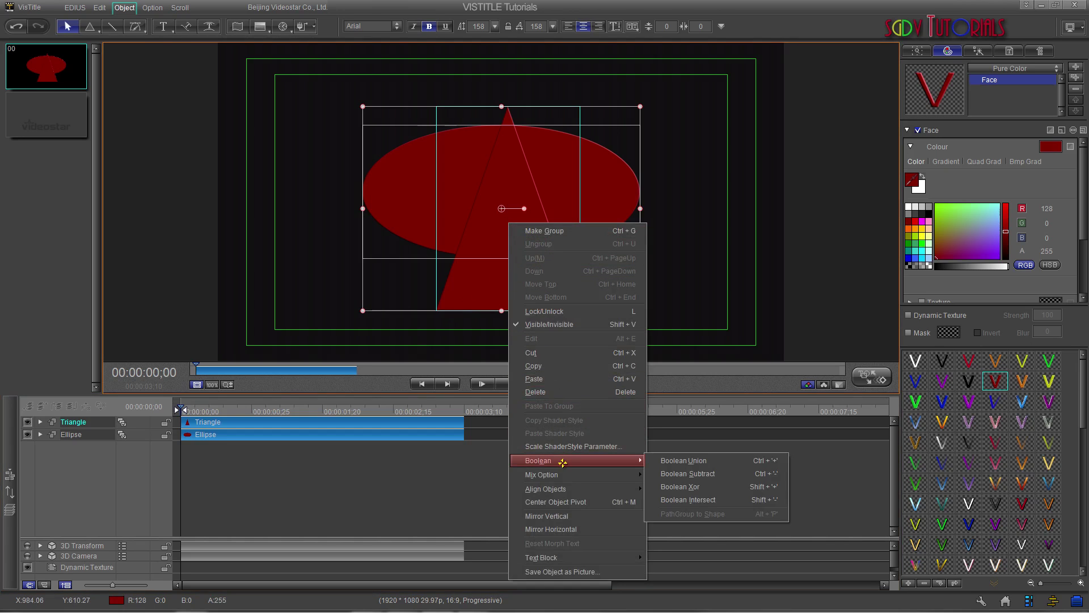
left_click(689, 474)
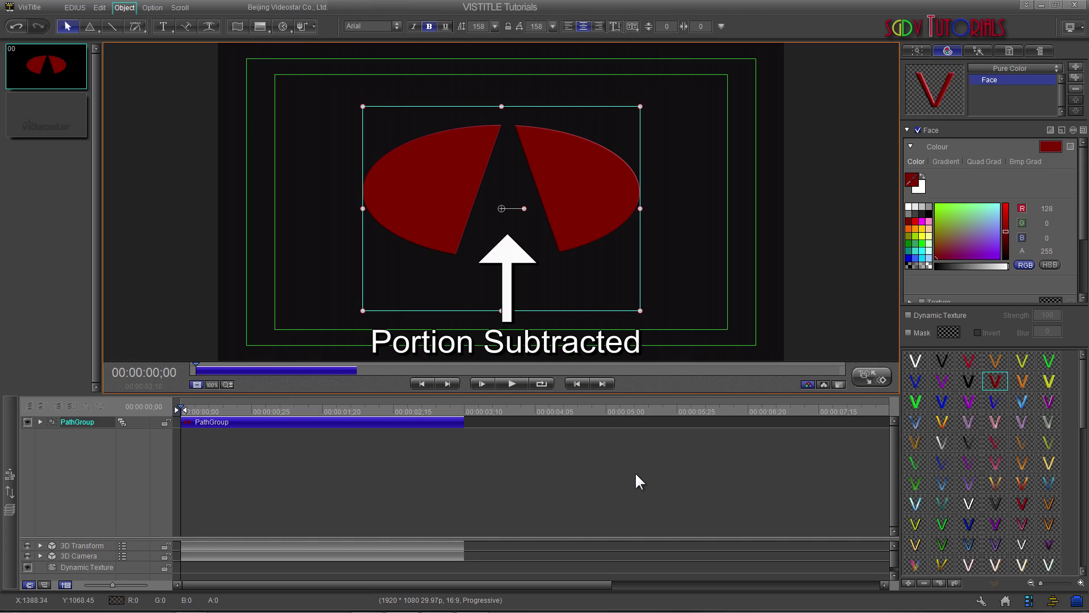
key("ctrl+z")
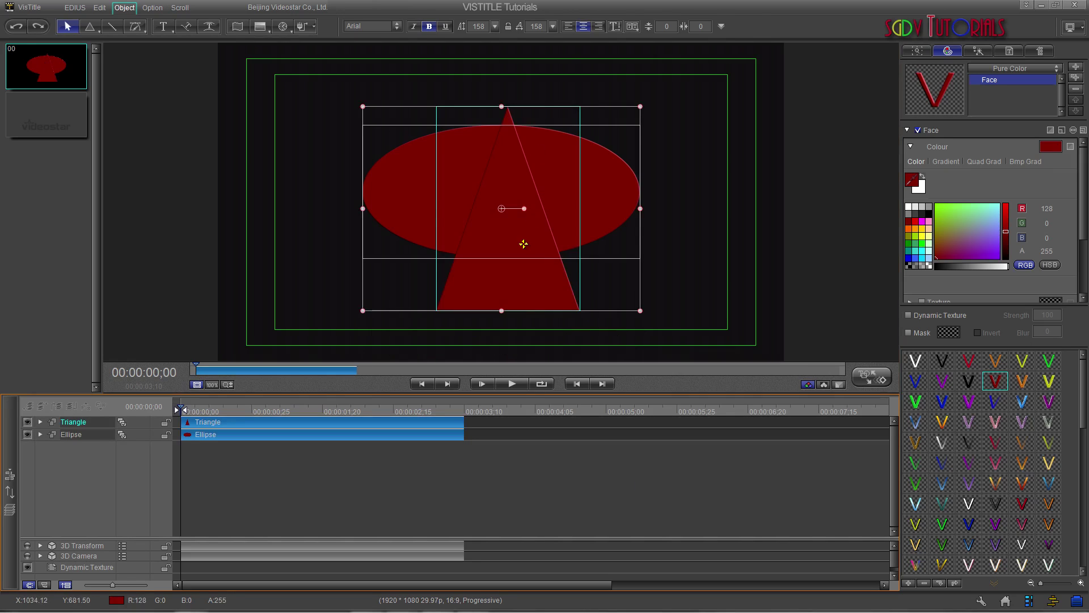
Step: Move the triangle layer to the bottom of the stack, beneath the ellipse
left_click(431, 420)
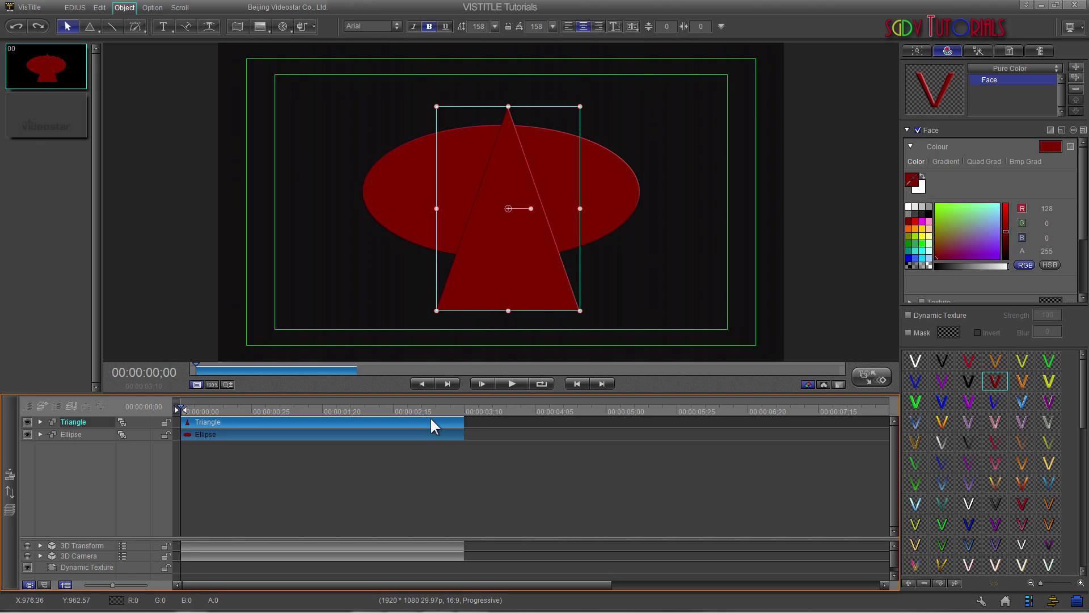
right_click(430, 420)
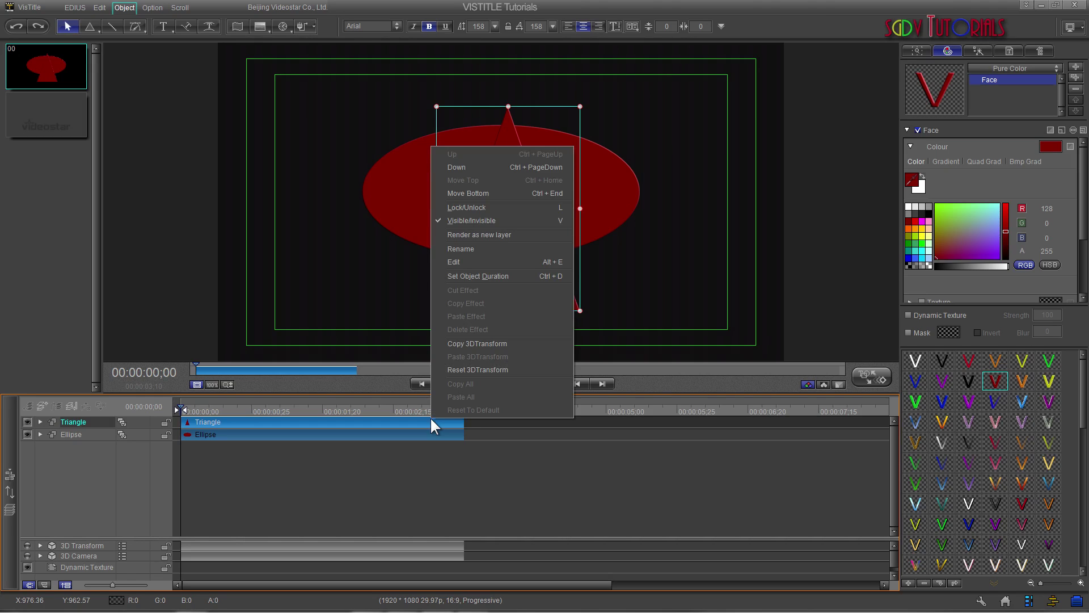
left_click(464, 192)
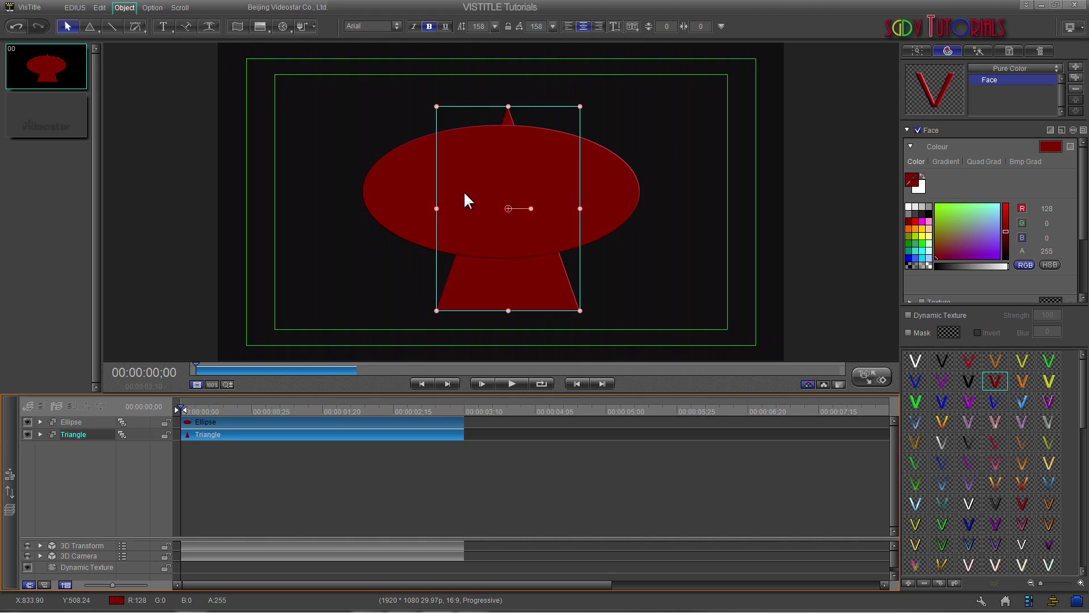
Step: Cut the ellipse out of the triangle beneath it with Boolean Subtract
left_click_drag(449, 462, 422, 421)
right_click(482, 236)
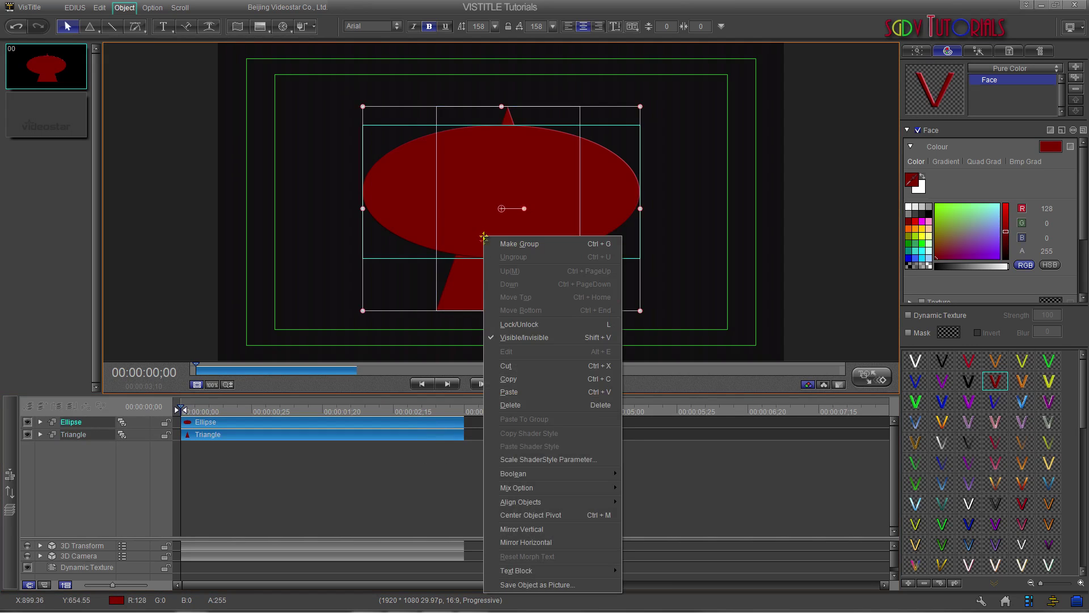
mouse_move(602, 473)
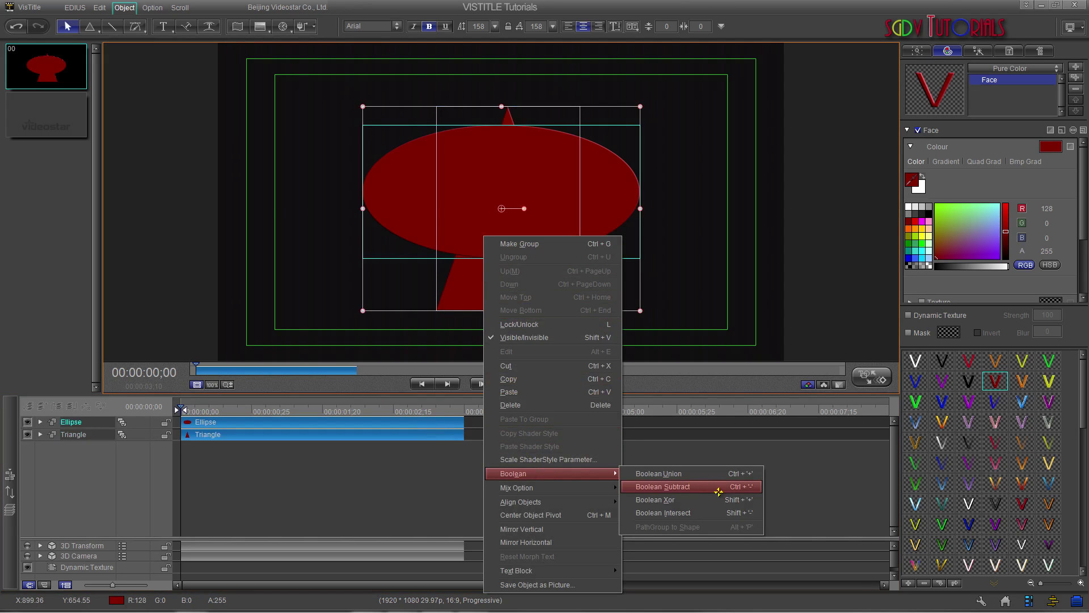
left_click(718, 488)
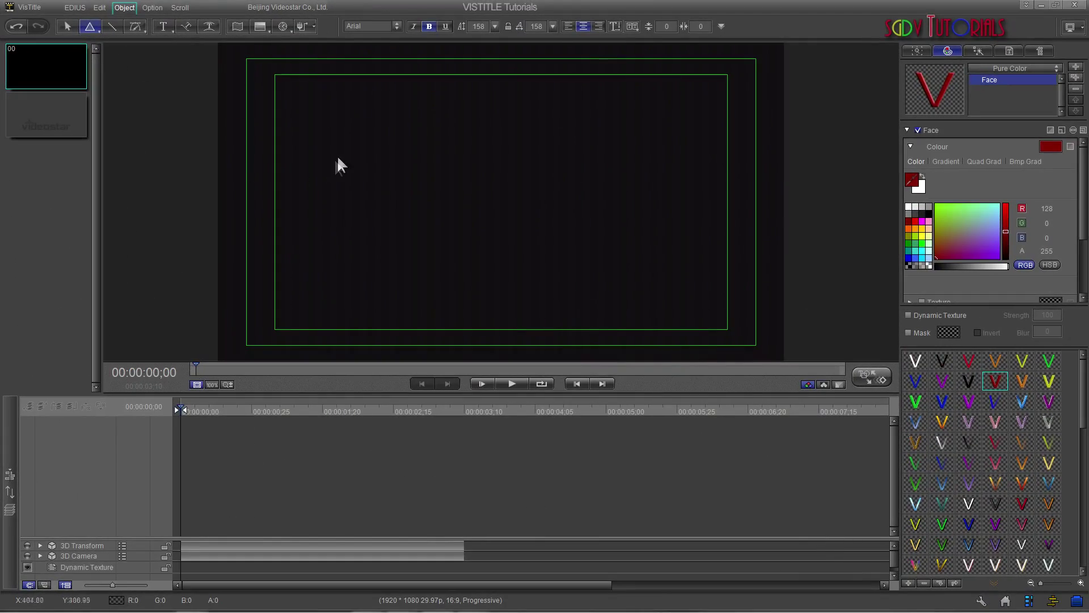
Step: Draw a triangle in the left half of the canvas, widen it, and draw a wide ellipse beside it on the right
left_click_drag(334, 136, 250, 281)
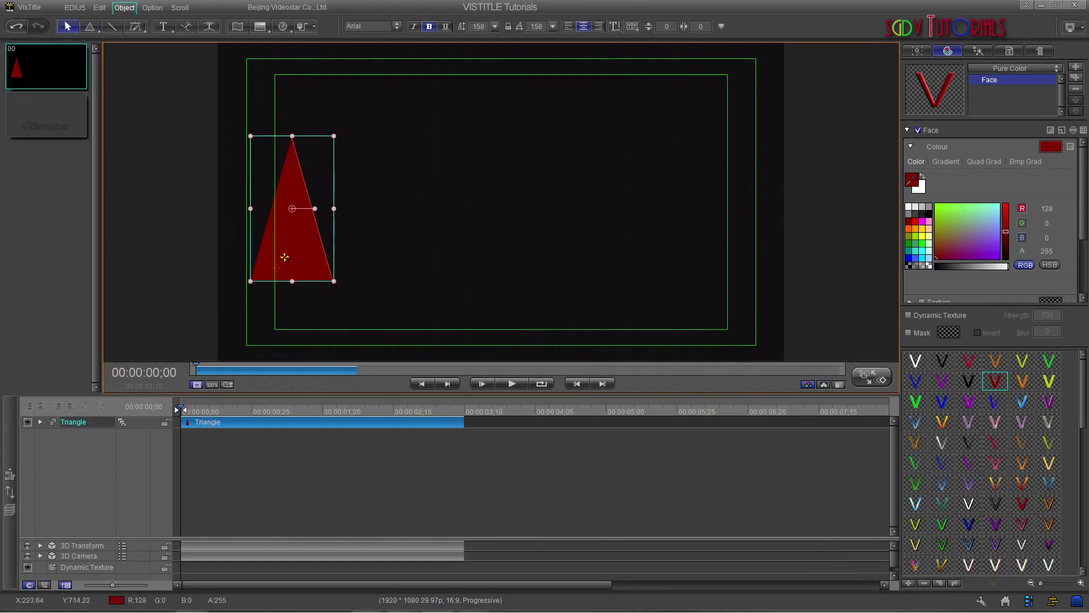
left_click_drag(334, 208, 377, 204)
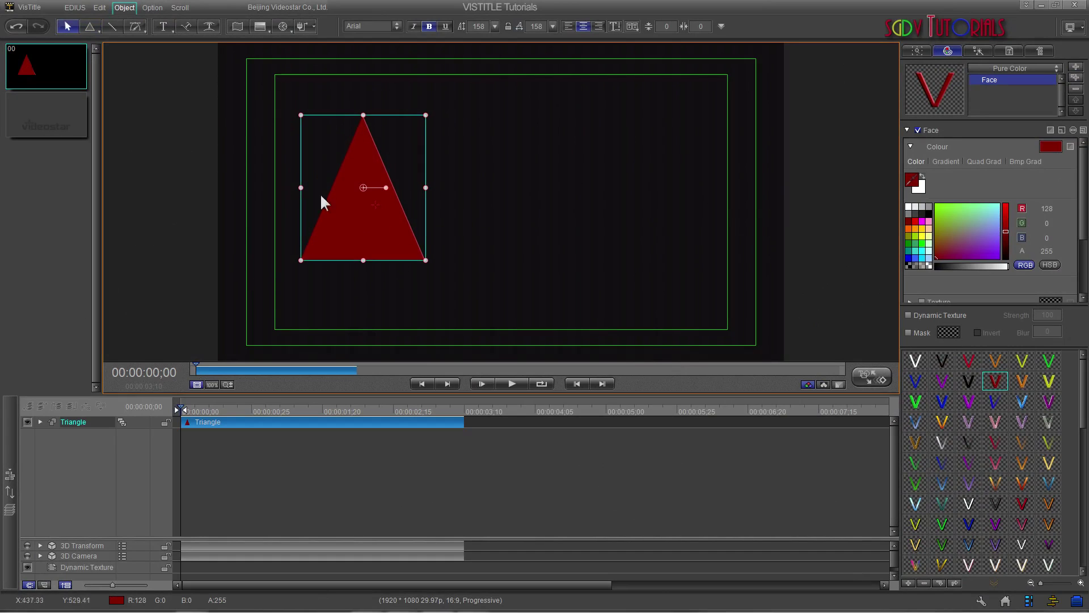
left_click(89, 27)
left_click(89, 76)
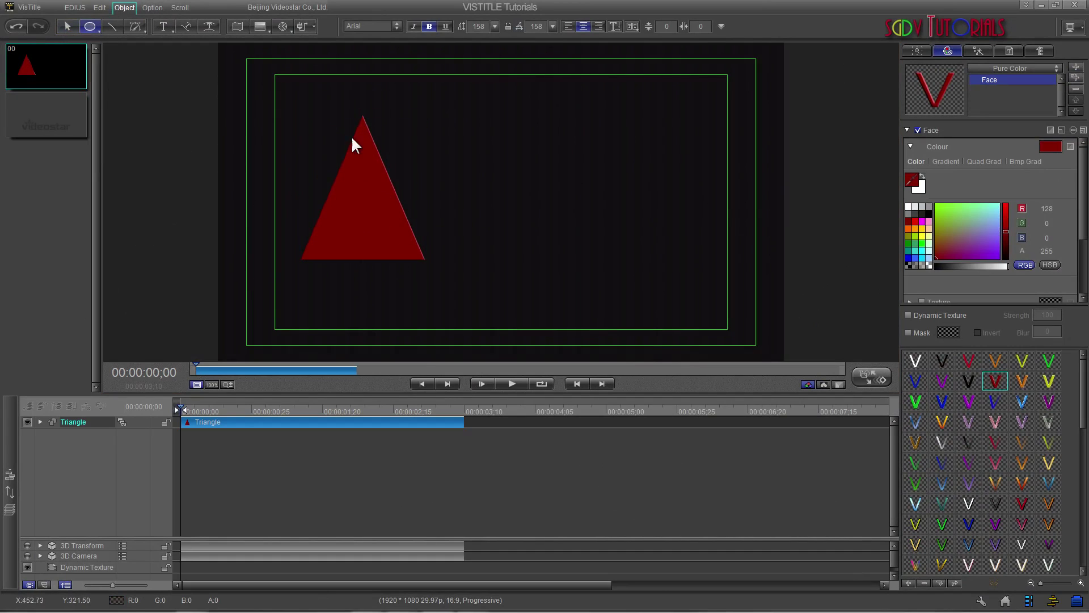
mouse_move(426, 133)
left_mouse_down()
mouse_move(457, 275)
mouse_move(645, 307)
mouse_move(657, 281)
left_mouse_up()
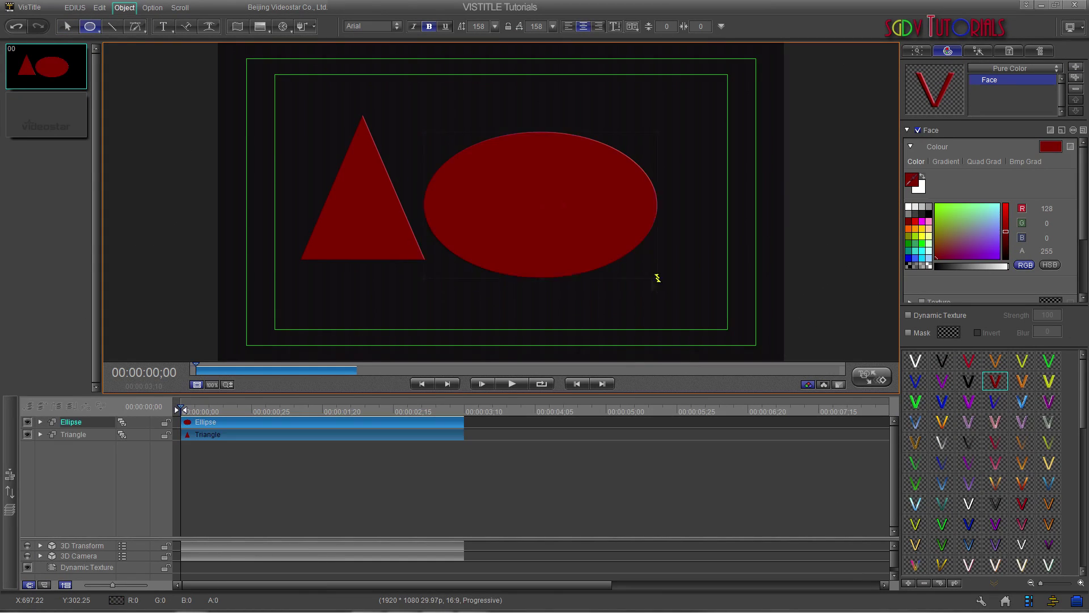
Step: Move the ellipse over the triangle's right side and add the horizontal text "THE BOOLEAN TOOL" across both shapes
left_click_drag(586, 224, 534, 221)
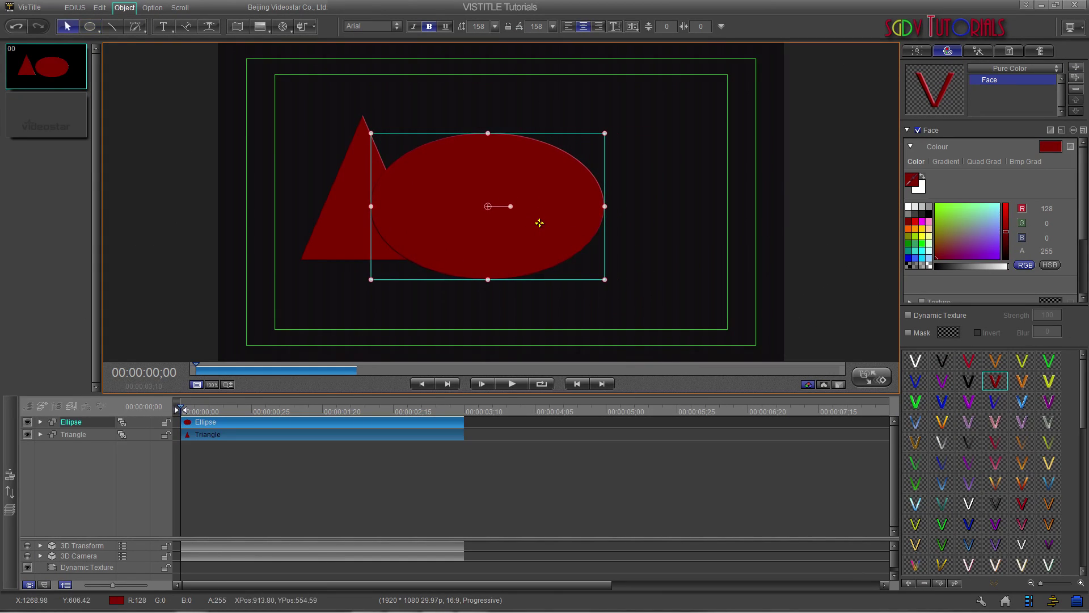
left_click(163, 28)
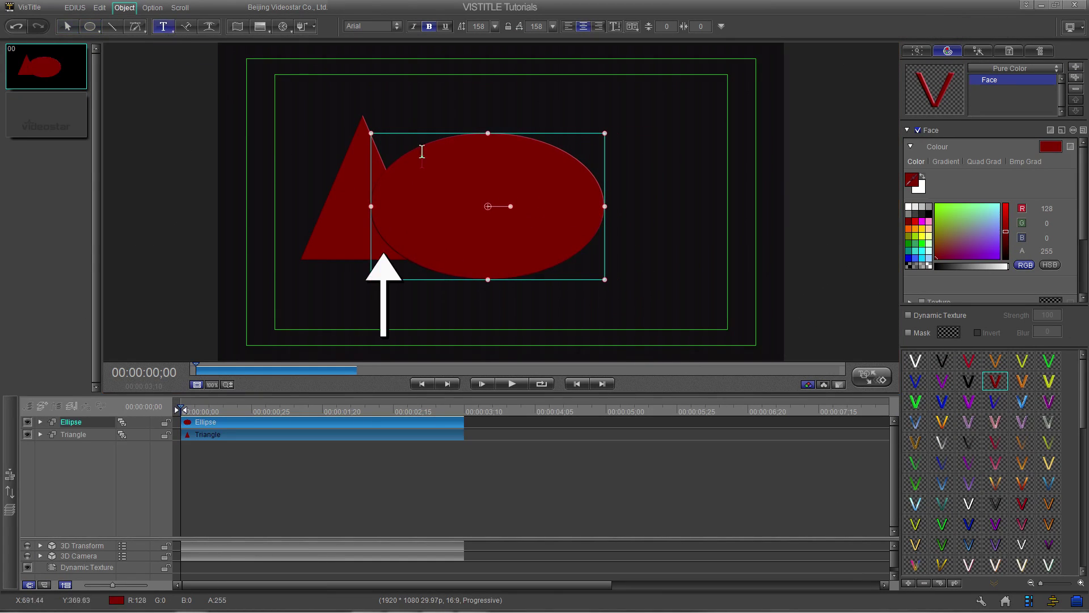
left_click(442, 193)
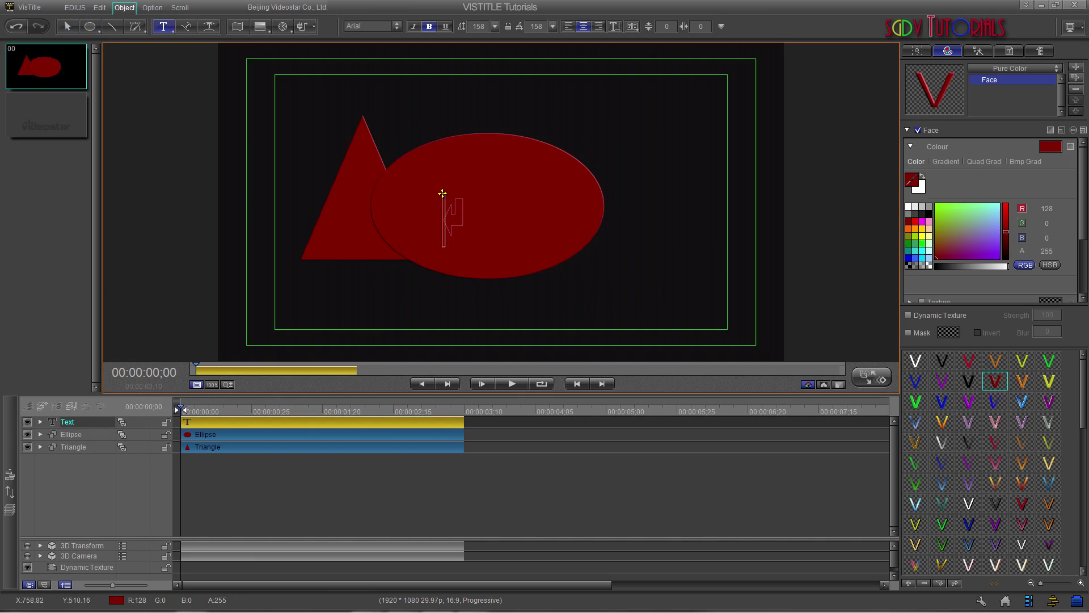
type("THE")
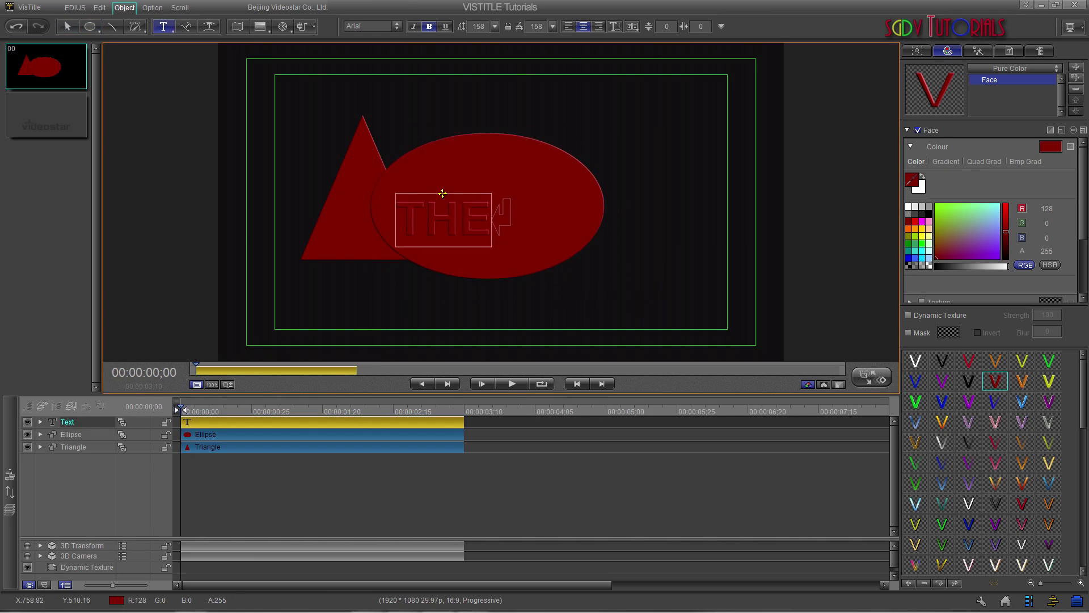
type(" BOOLEAN")
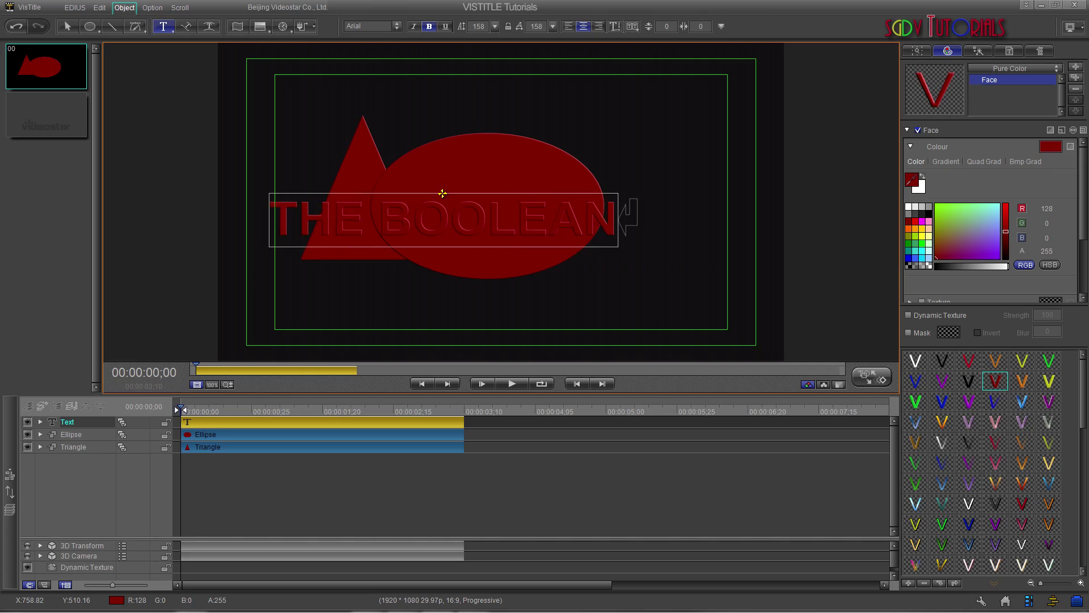
type(" TOOL")
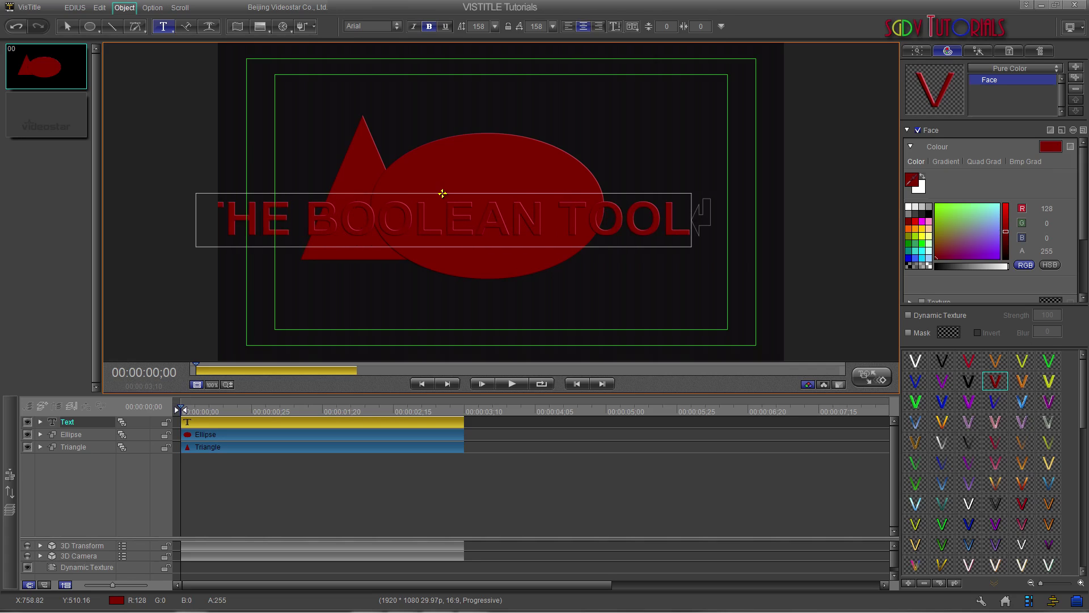
key("Escape")
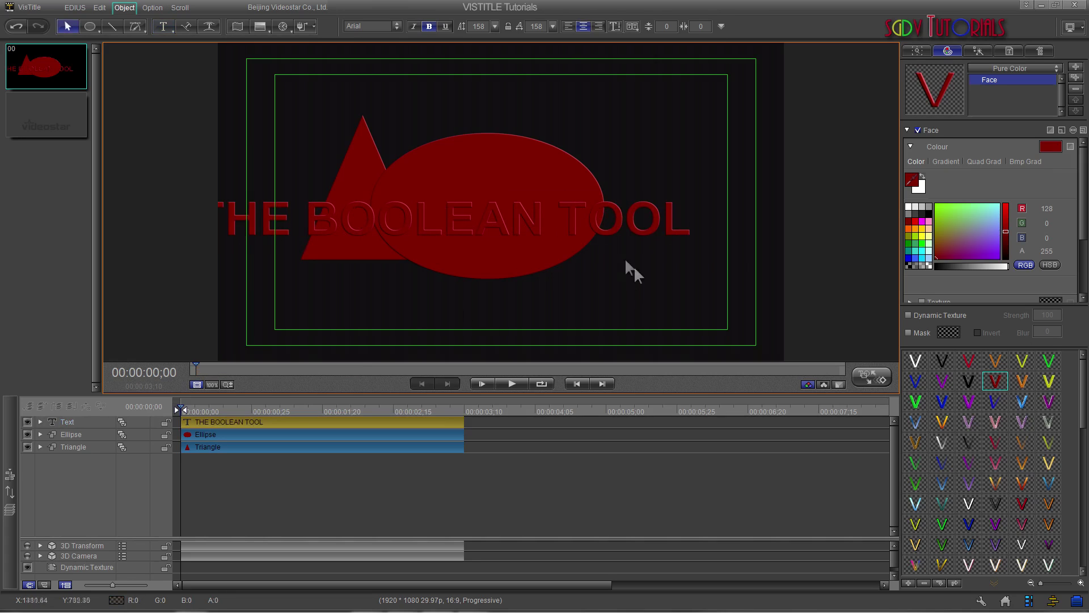
Step: Set the text "THE BOOLEAN TOOL" to size 116, apply the plain white style, and centre it across the red shapes
left_click(615, 227)
left_click_drag(480, 26, 457, 27)
left_click(917, 362)
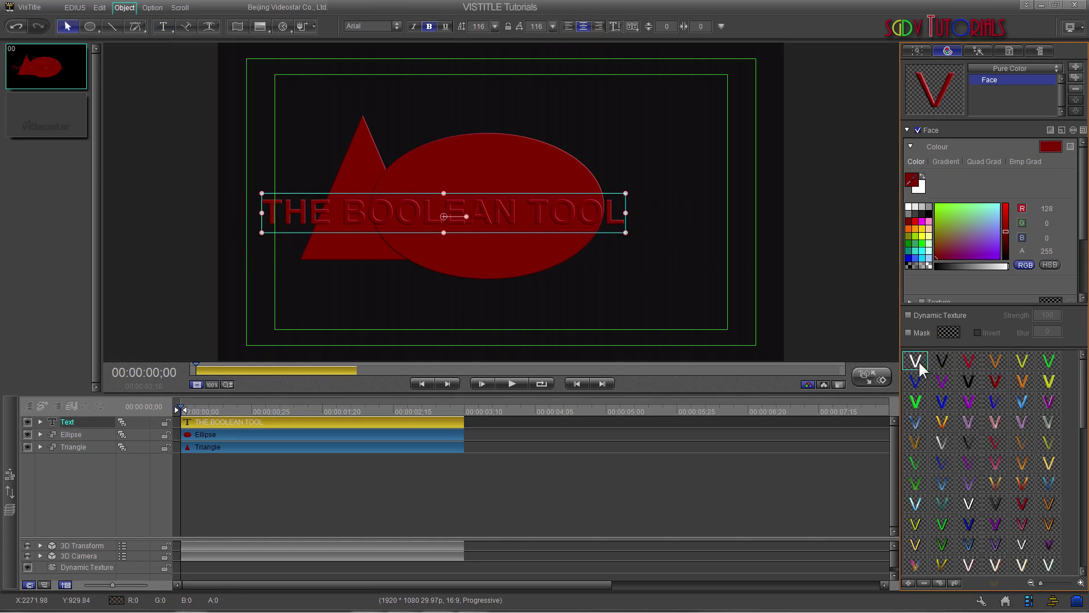
left_click_drag(601, 209, 623, 203)
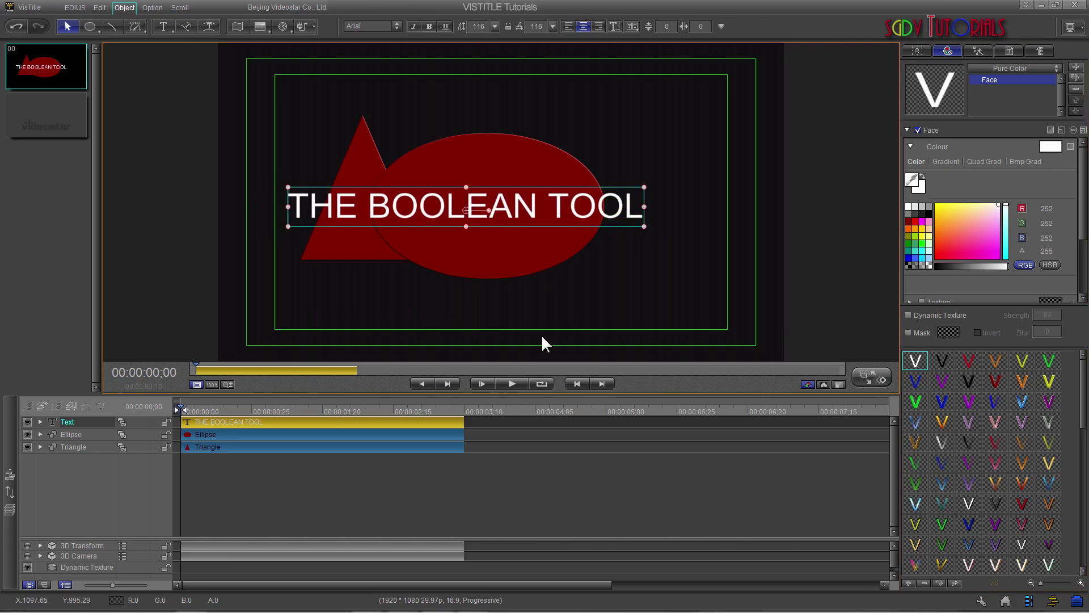
Step: Combine the text, ellipse and triangle layers with Boolean Xor
left_click_drag(456, 477, 409, 421)
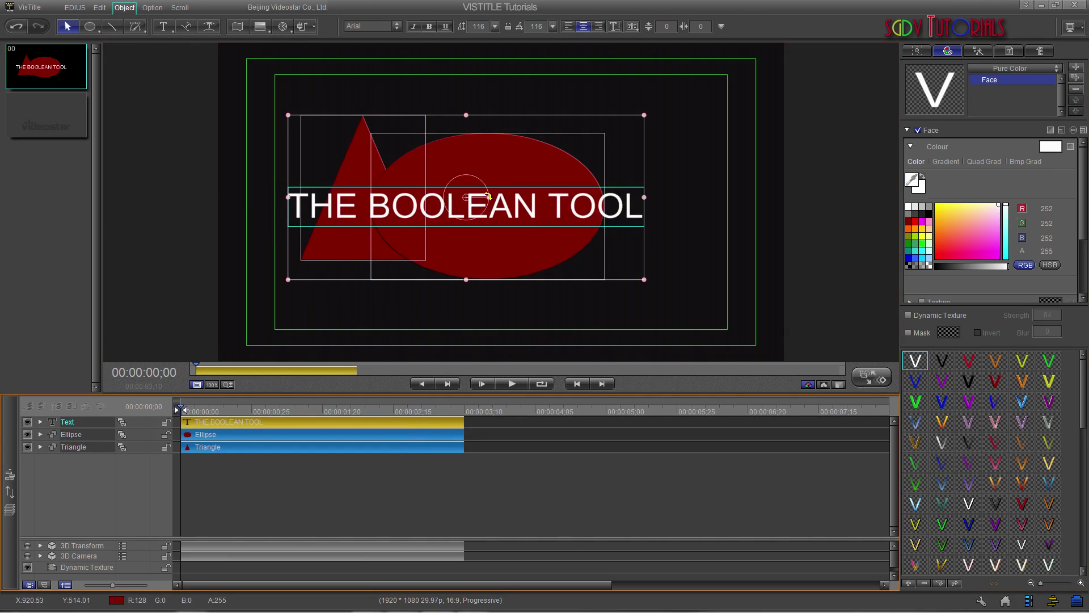
right_click(525, 215)
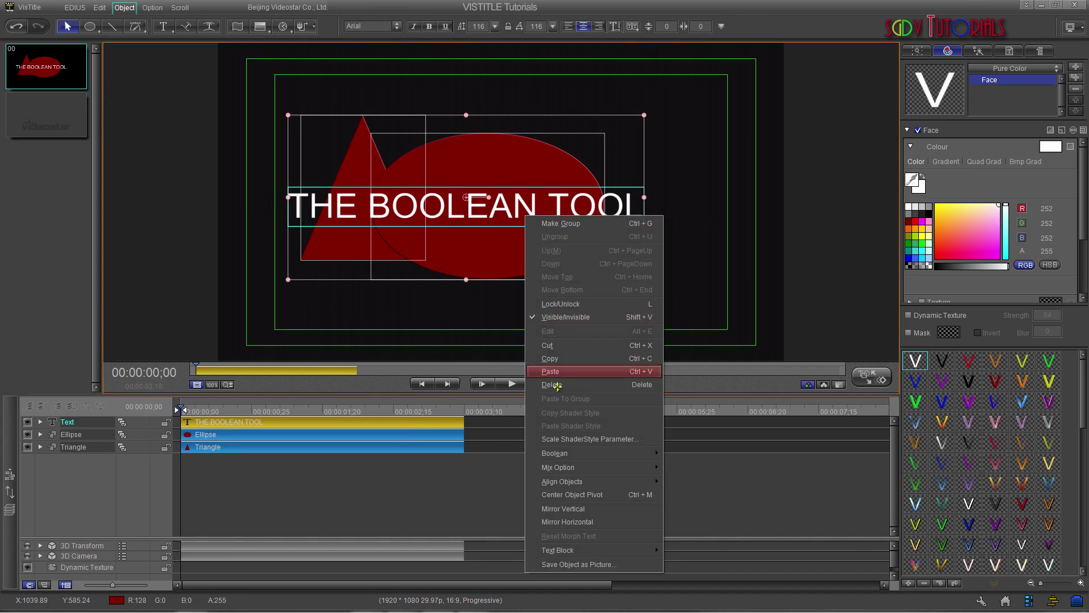
mouse_move(563, 453)
left_click(736, 480)
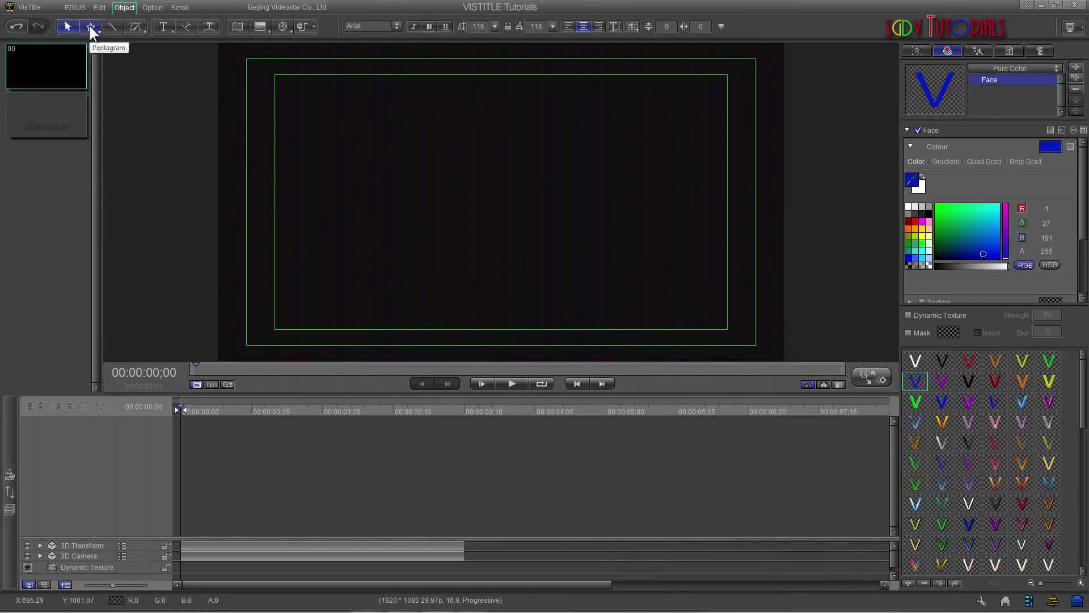
Step: Draw a wide blue triangle on the empty canvas and move it to the middle of the frame
left_click(90, 26)
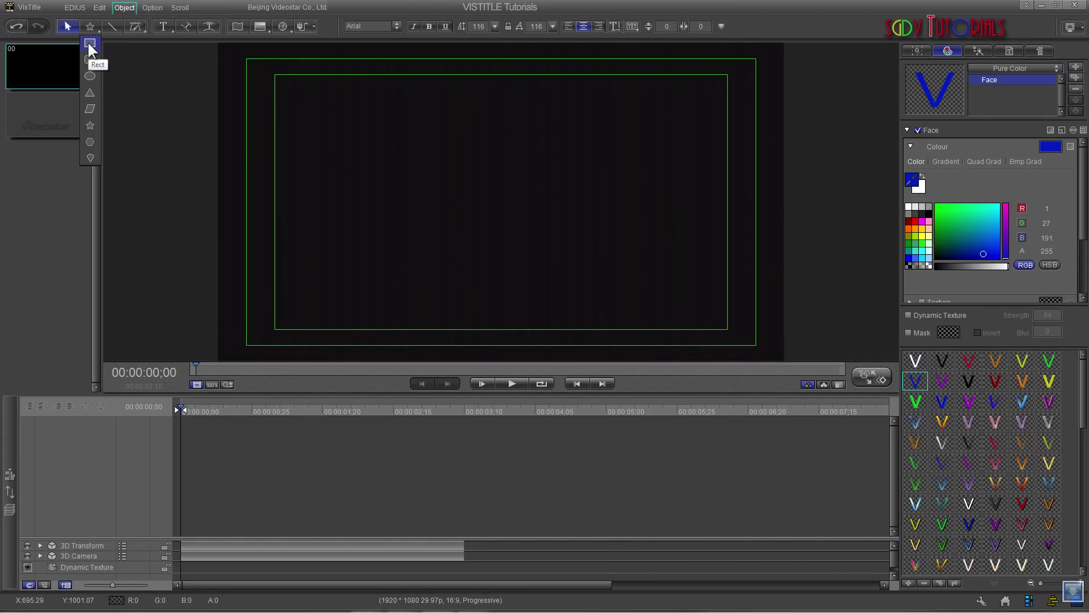
left_click(88, 92)
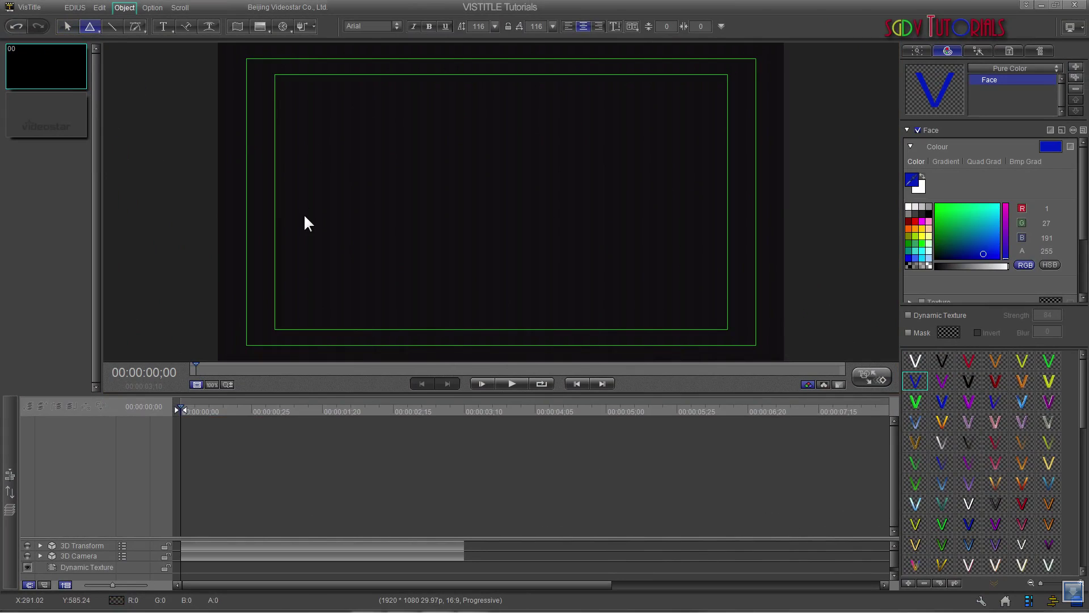
left_click_drag(304, 215, 506, 91)
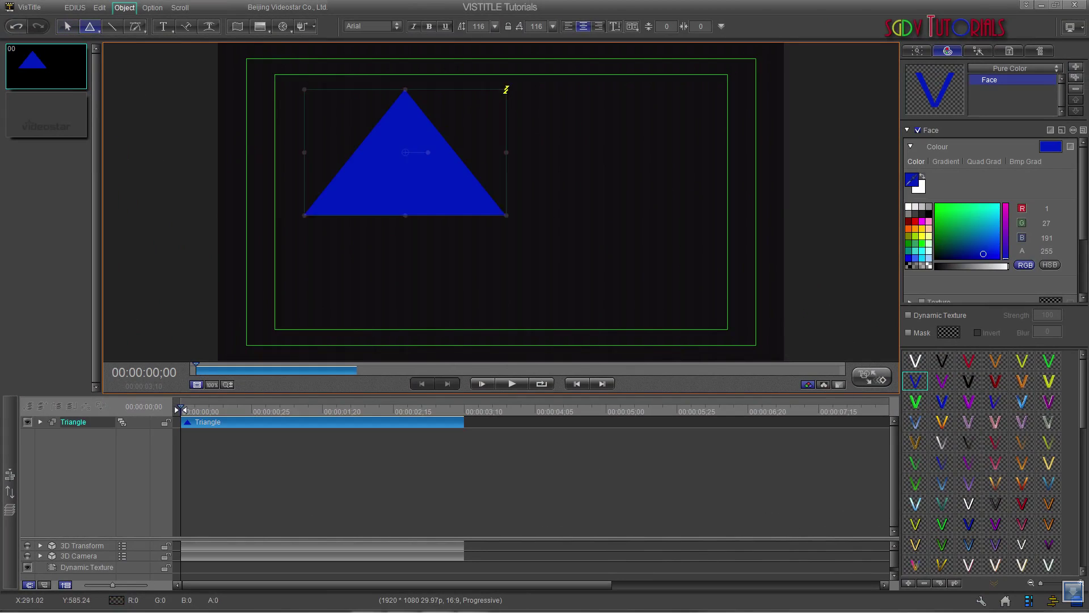
left_click_drag(438, 172, 533, 193)
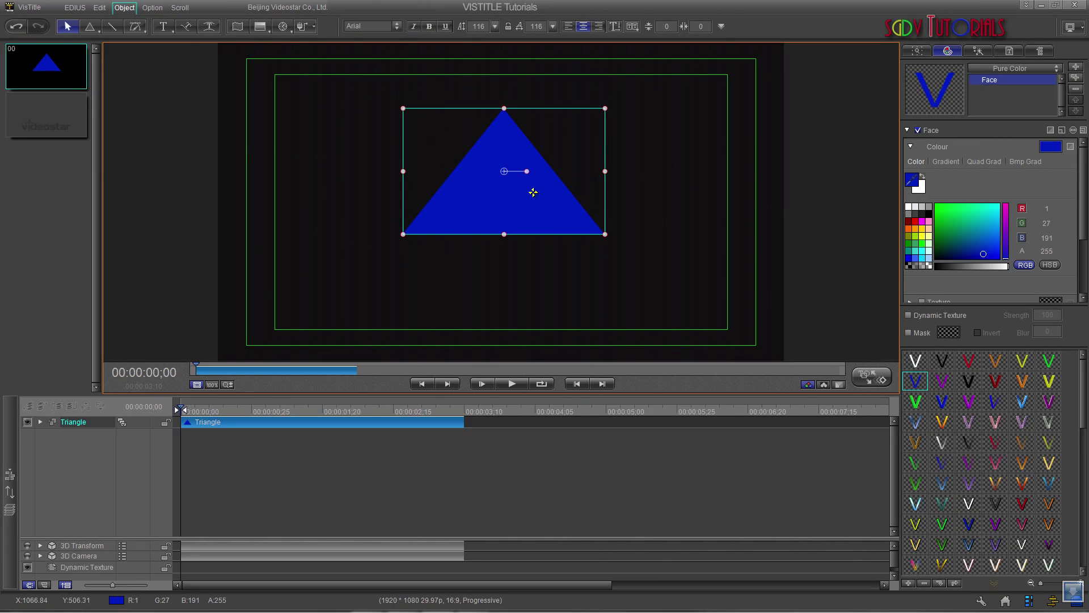
left_click_drag(533, 192, 531, 223)
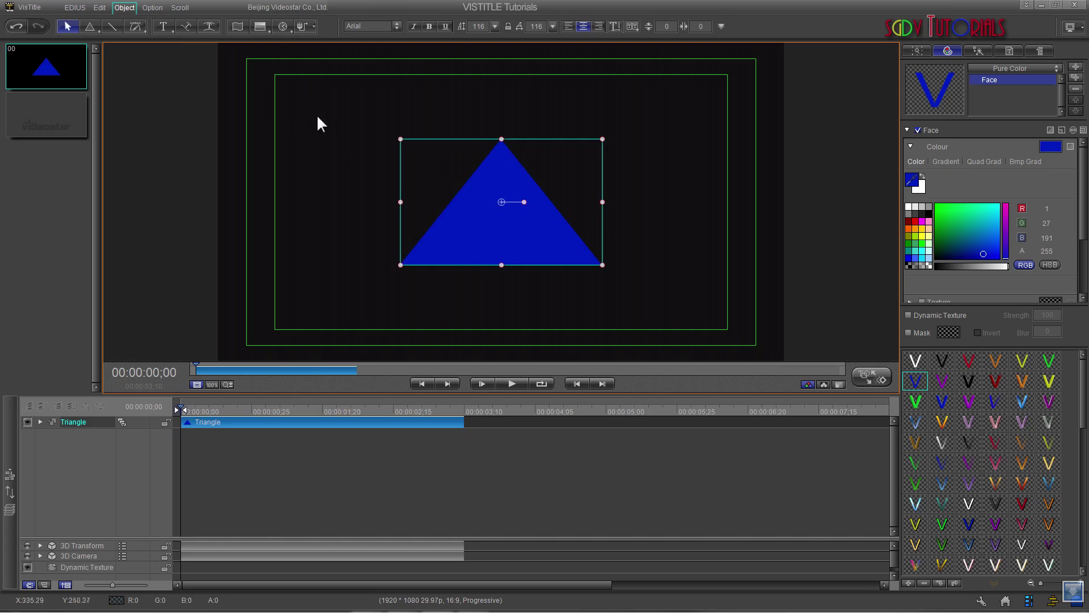
Step: Add the horizontal text "BOOLEAN INTERSECT" in the plain white style, centred across the blue triangle
left_click(163, 26)
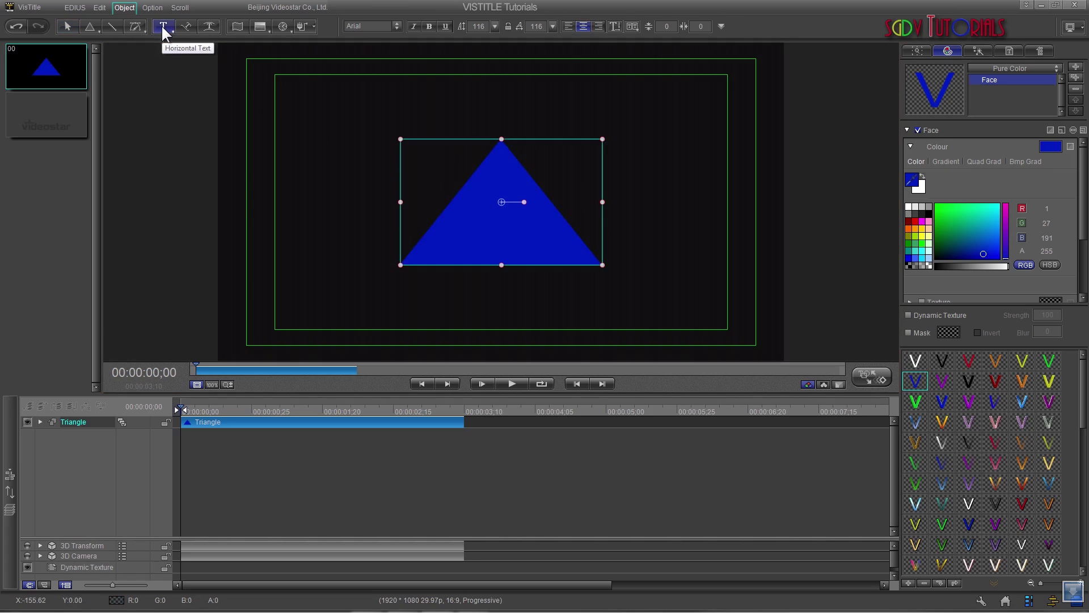
left_click(339, 184)
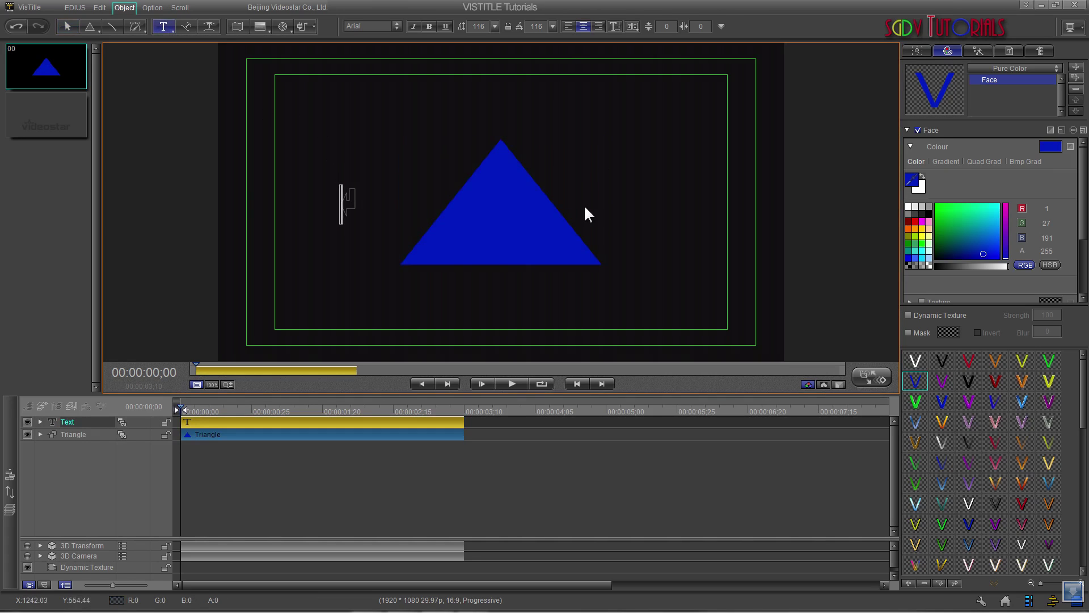
type("BOO")
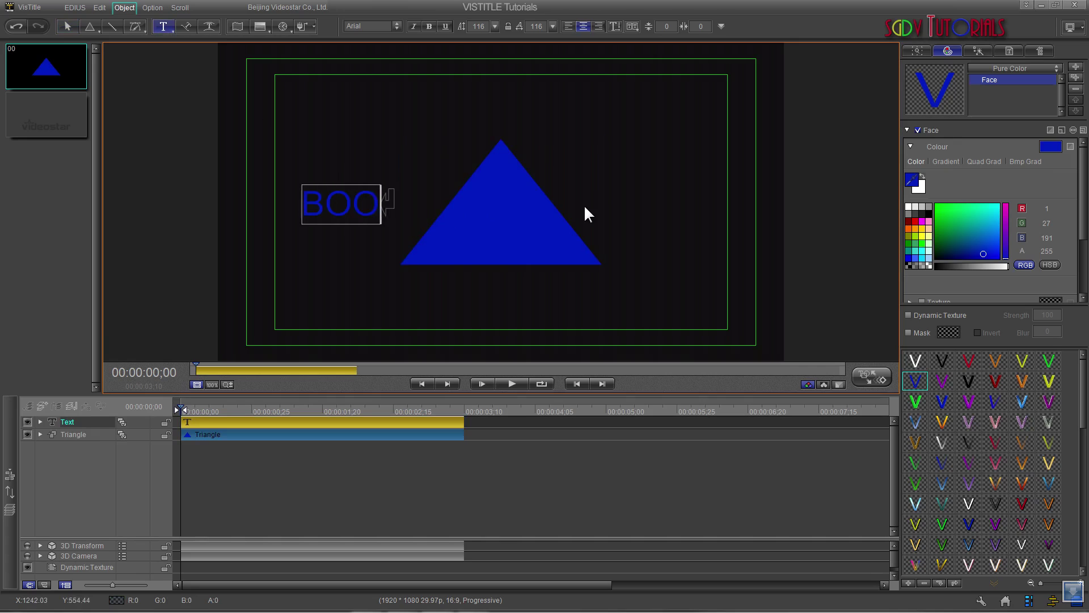
type("LEAN I")
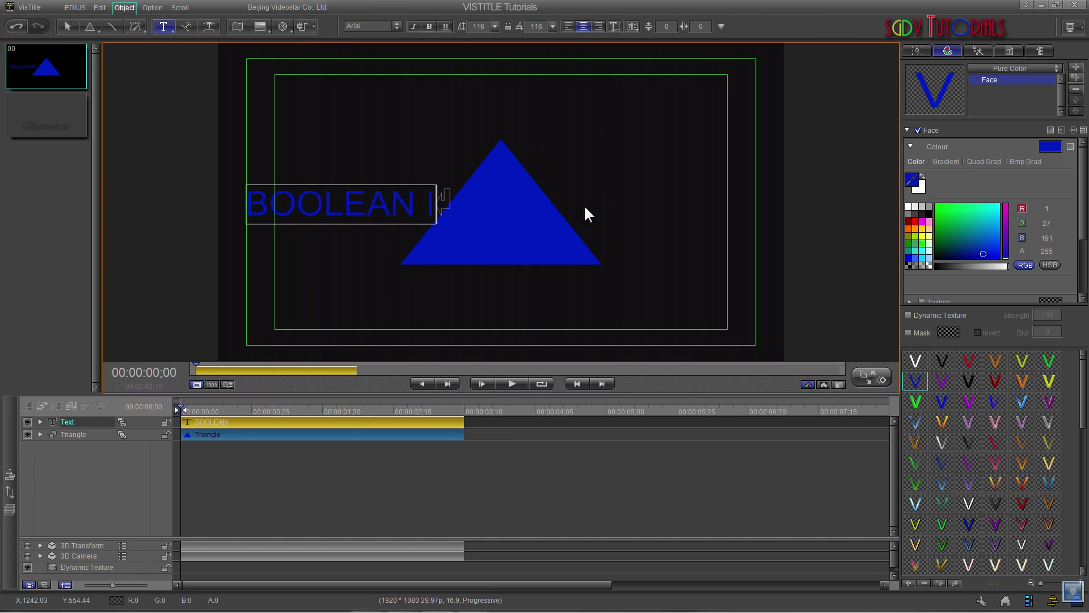
type("NTERSECT")
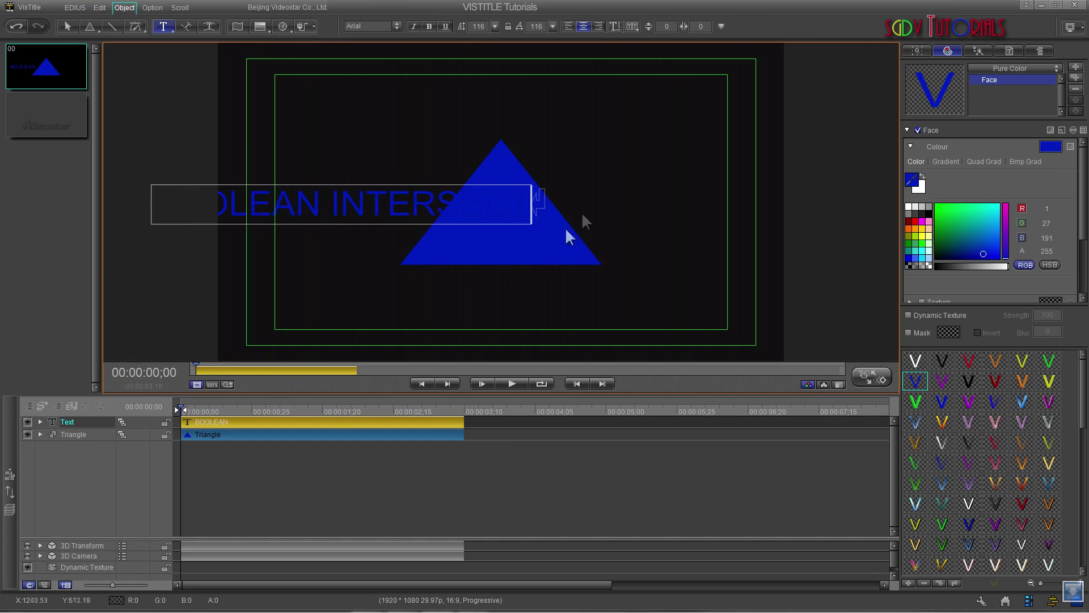
key("Escape")
left_click(422, 208)
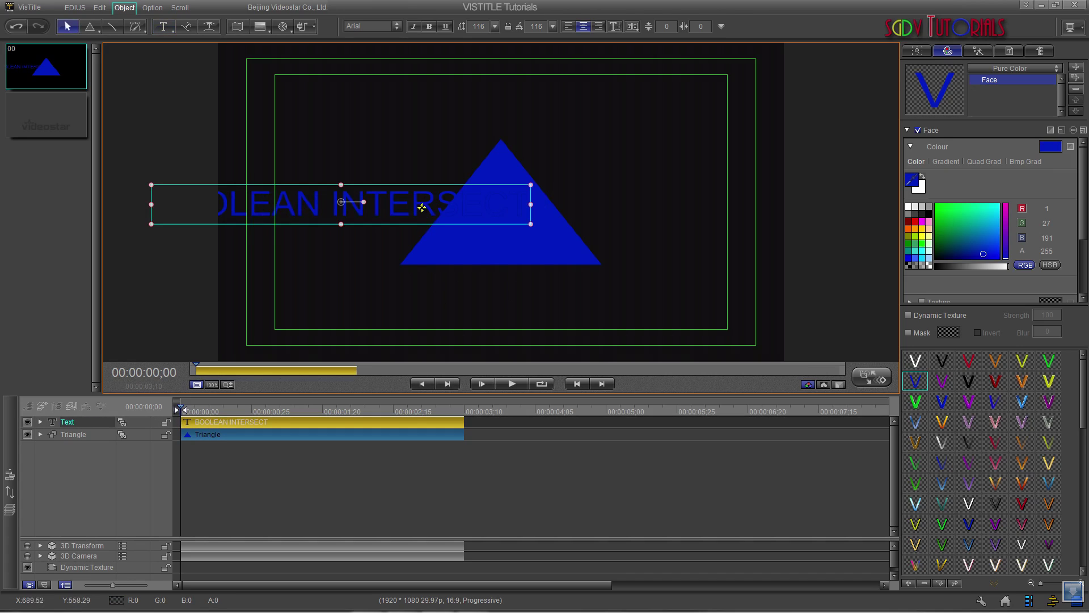
left_click(915, 362)
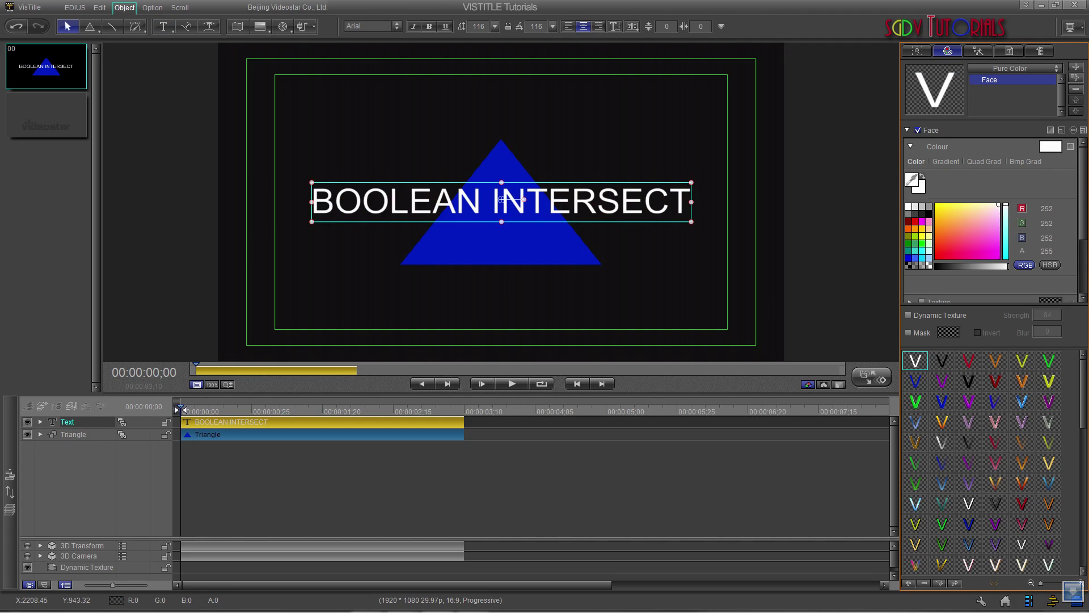
Step: Try Boolean Intersect on the triangle with the text layer on top, and undo it
left_click_drag(464, 452, 430, 424)
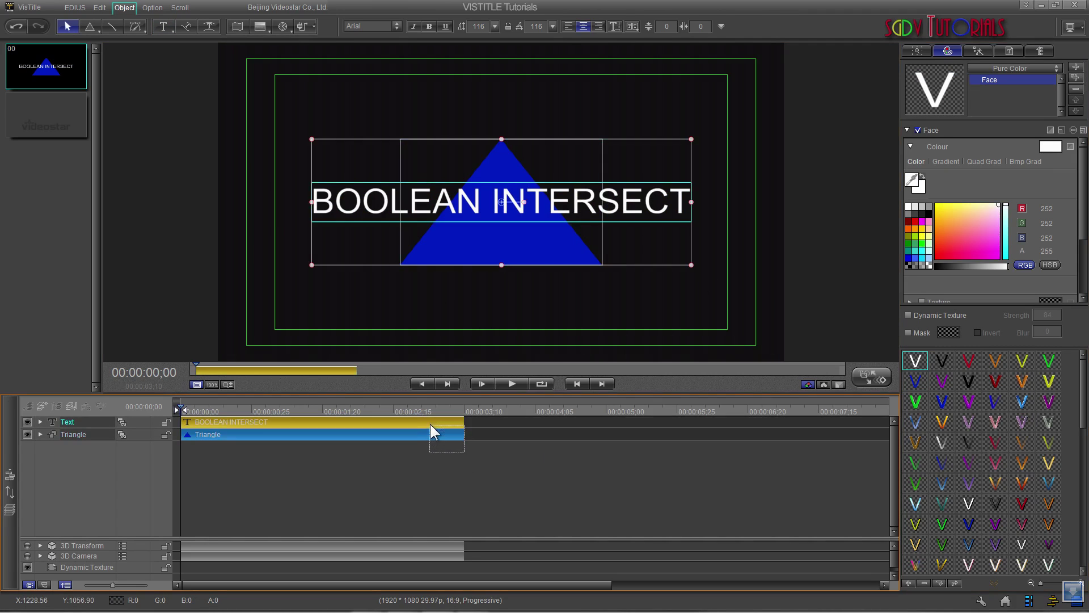
right_click(532, 208)
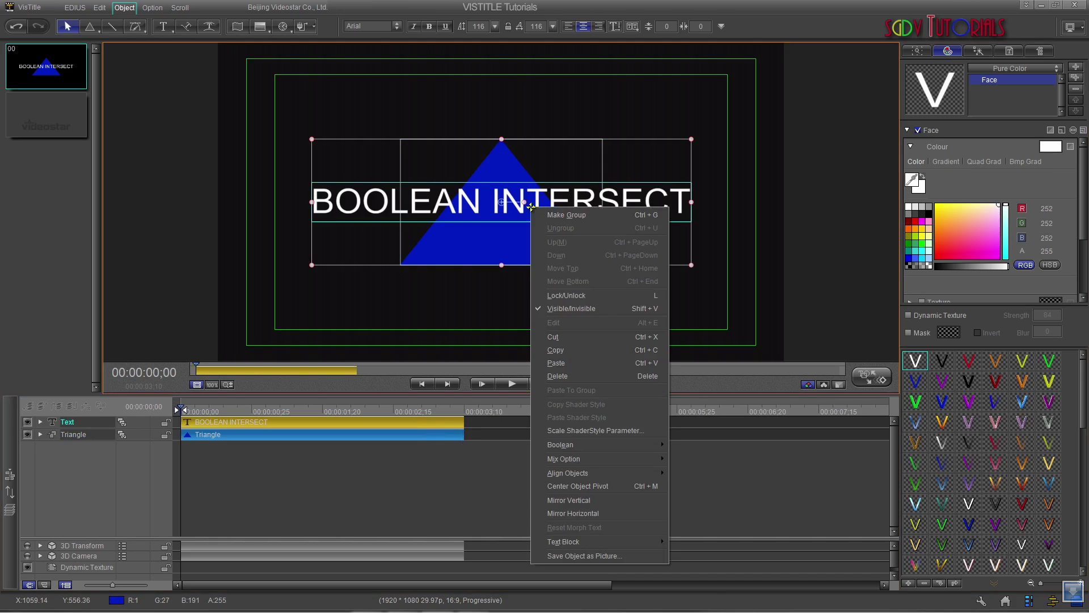
mouse_move(569, 444)
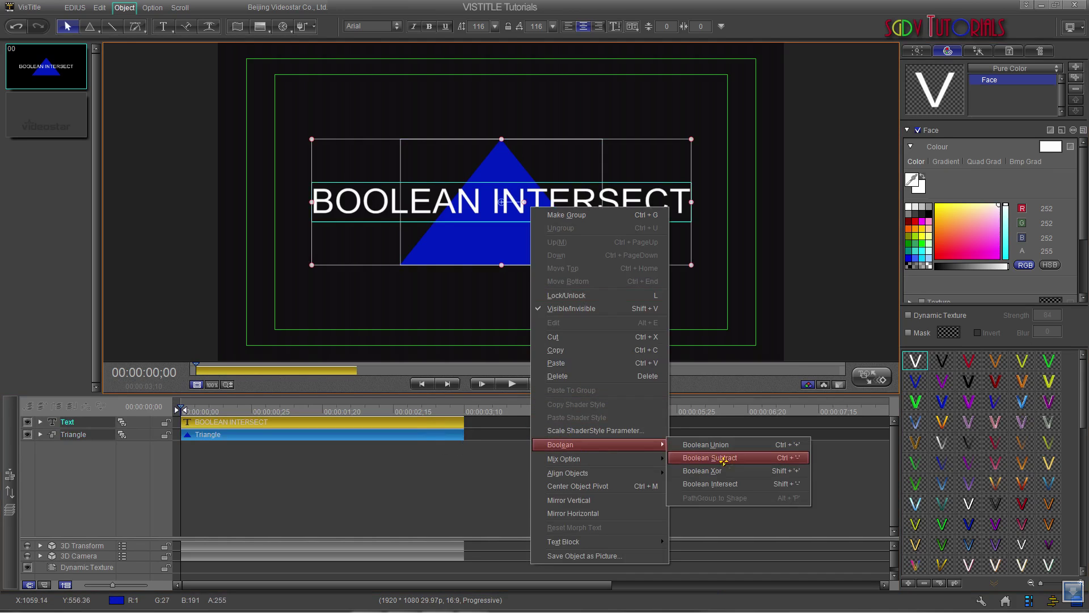
left_click(737, 484)
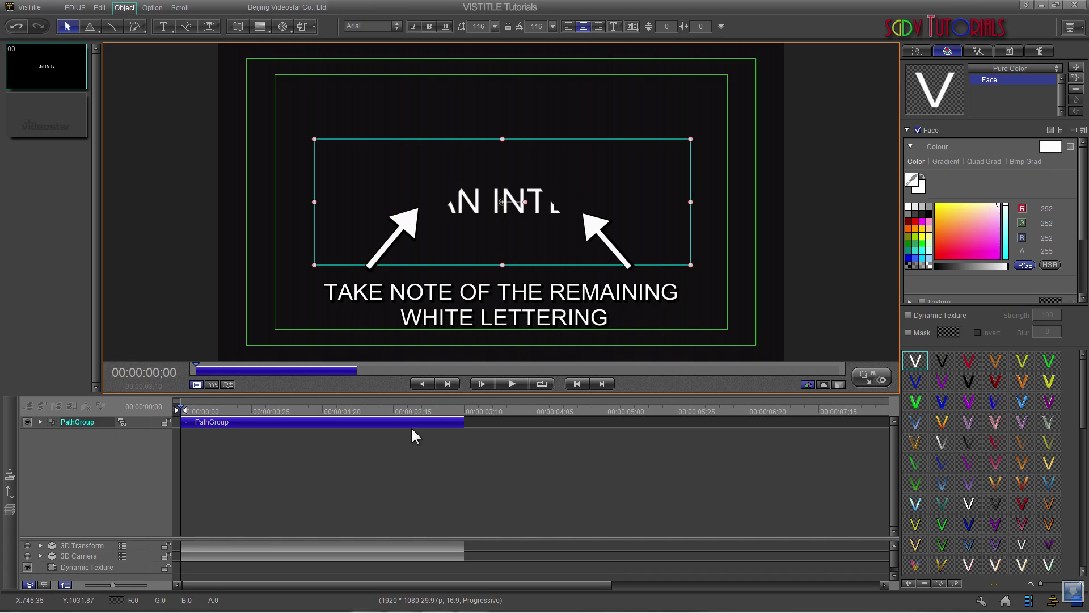
key("ctrl+z")
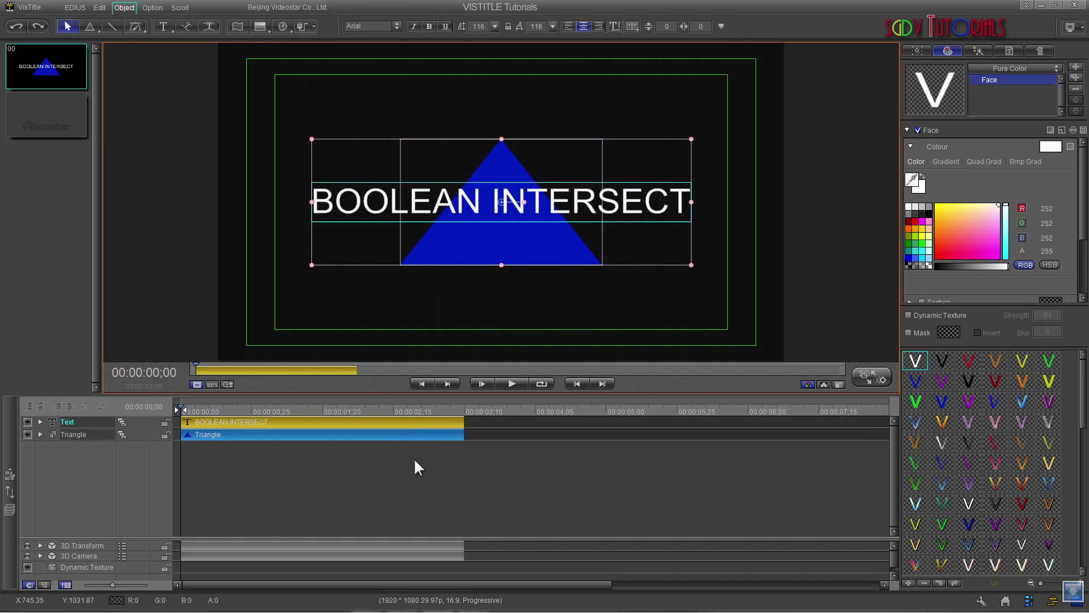
Step: Move the "BOOLEAN INTERSECT" text layer to the bottom of the stack, beneath the triangle
left_click(413, 458)
right_click(416, 424)
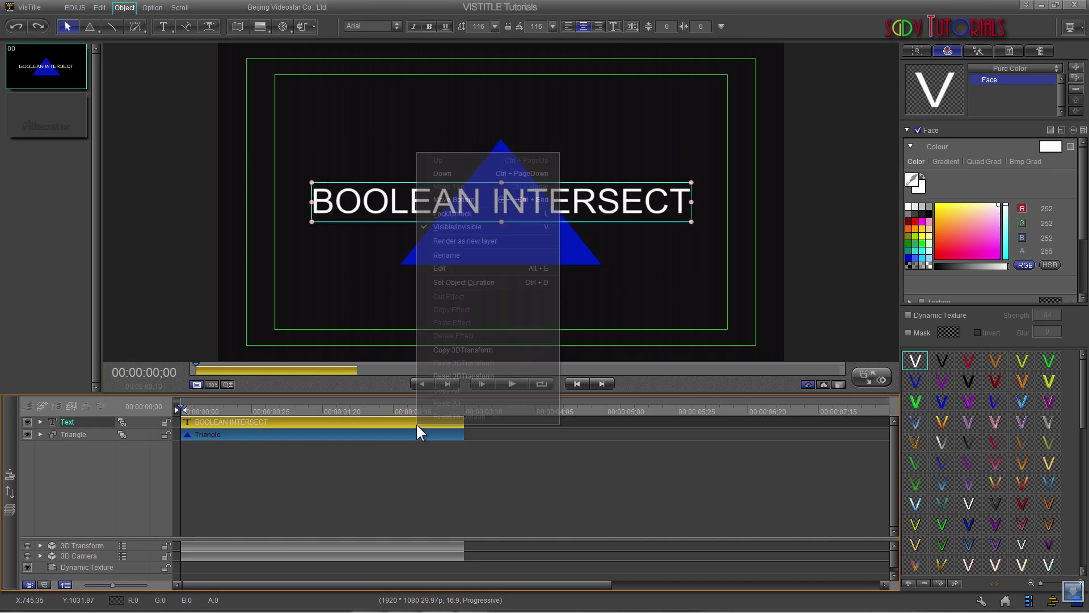
left_click(457, 199)
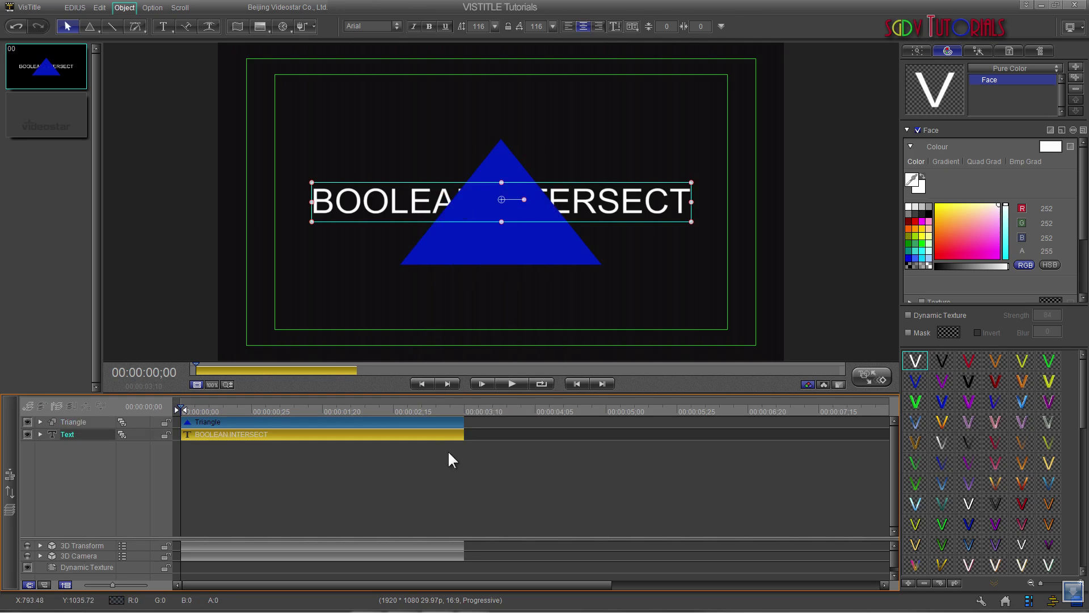
Step: Apply Boolean Intersect to the triangle and the text layer beneath it
left_click_drag(447, 451, 403, 420)
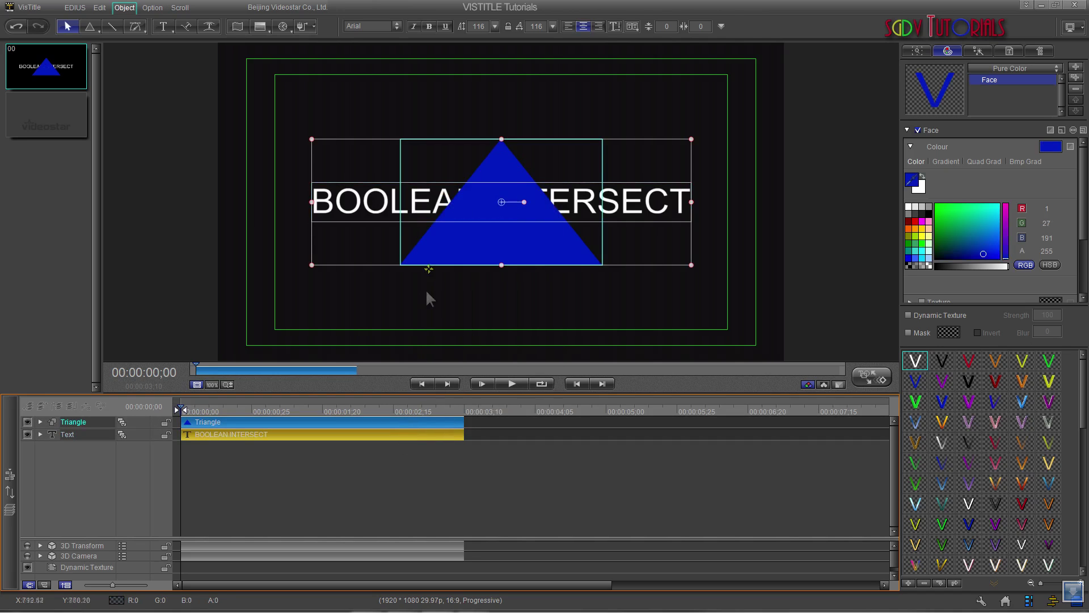
right_click(488, 248)
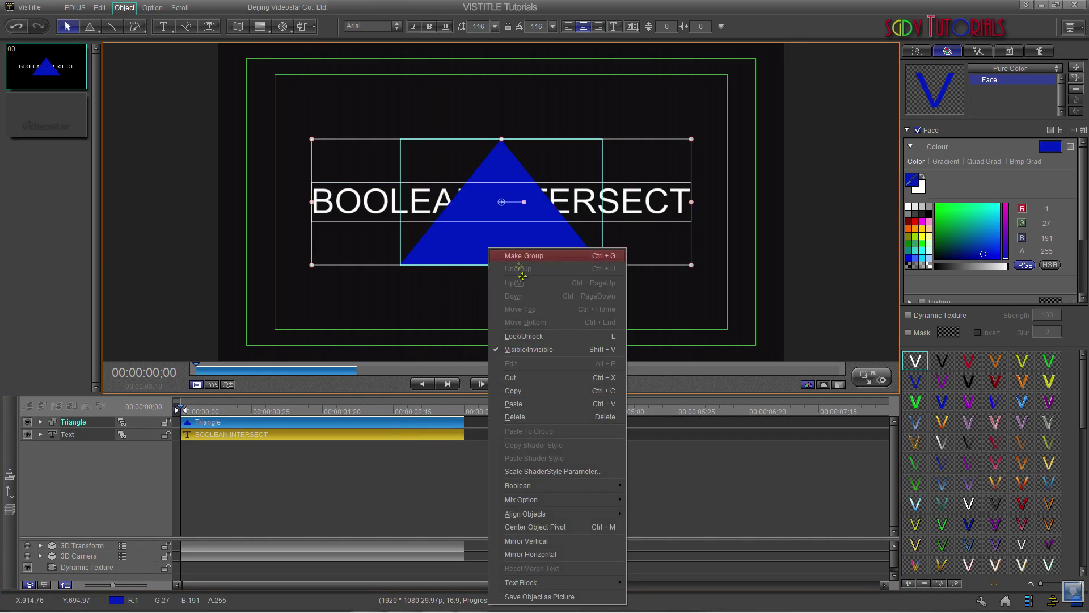
mouse_move(556, 485)
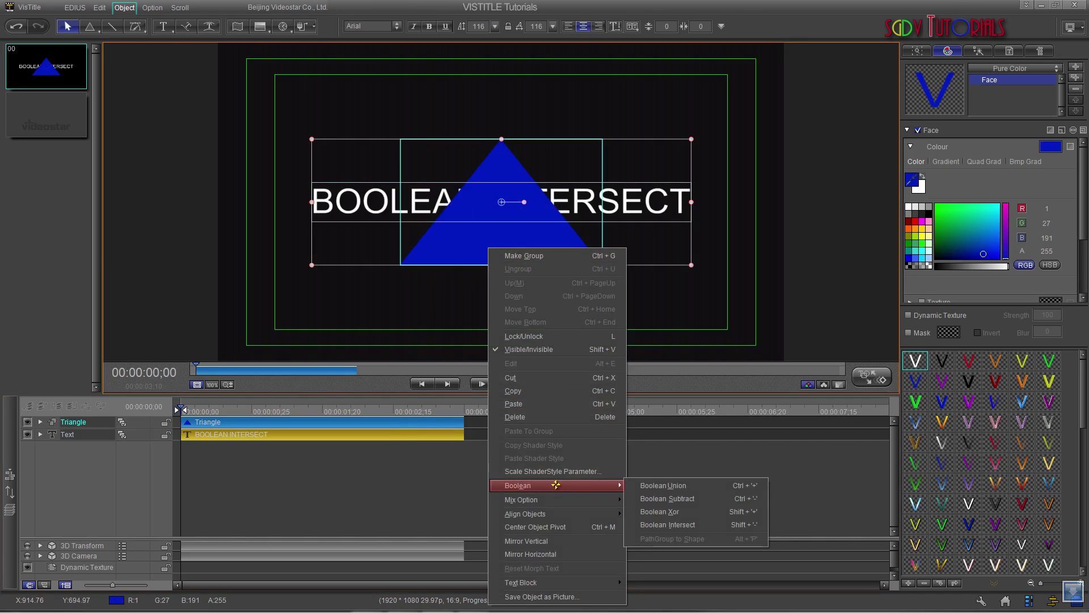
left_click(675, 525)
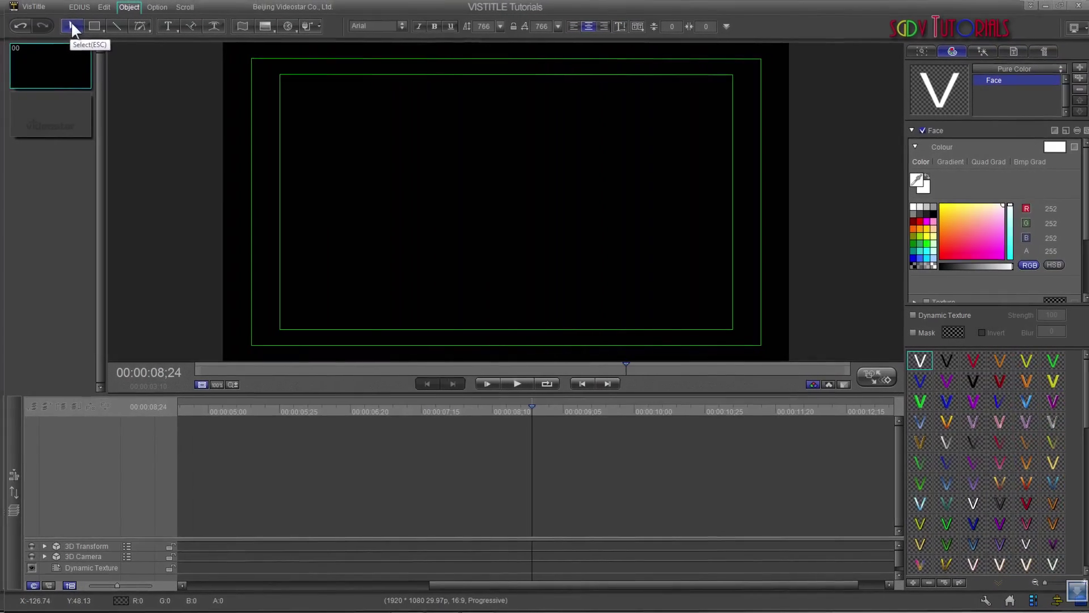
Step: Draw a white circle with the Ellipse shape, scale it to the height of the inner safe frame, and centre it
left_click(88, 25)
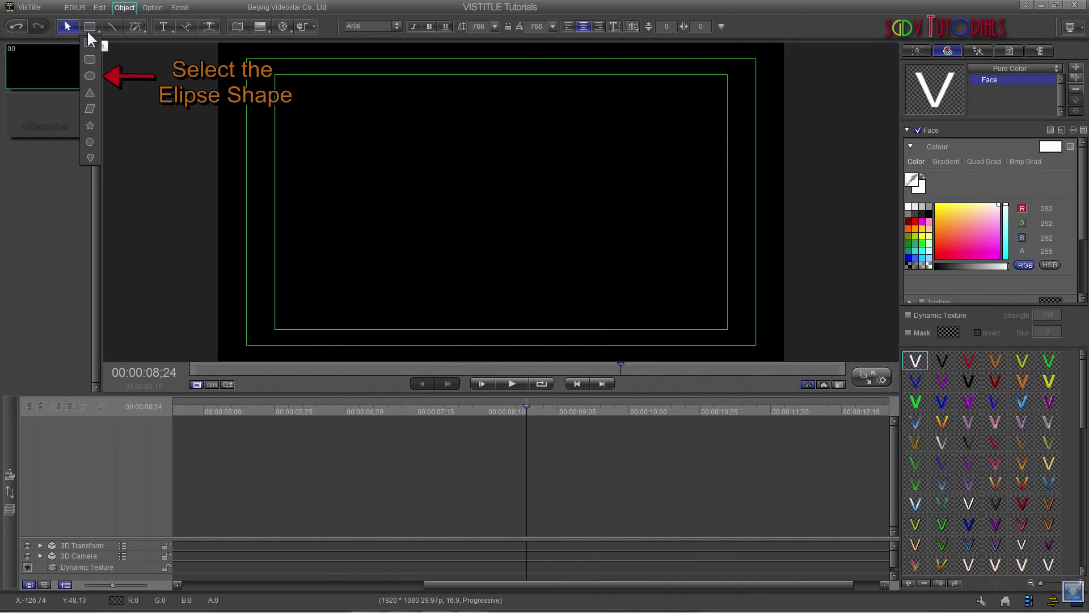
left_click(90, 76)
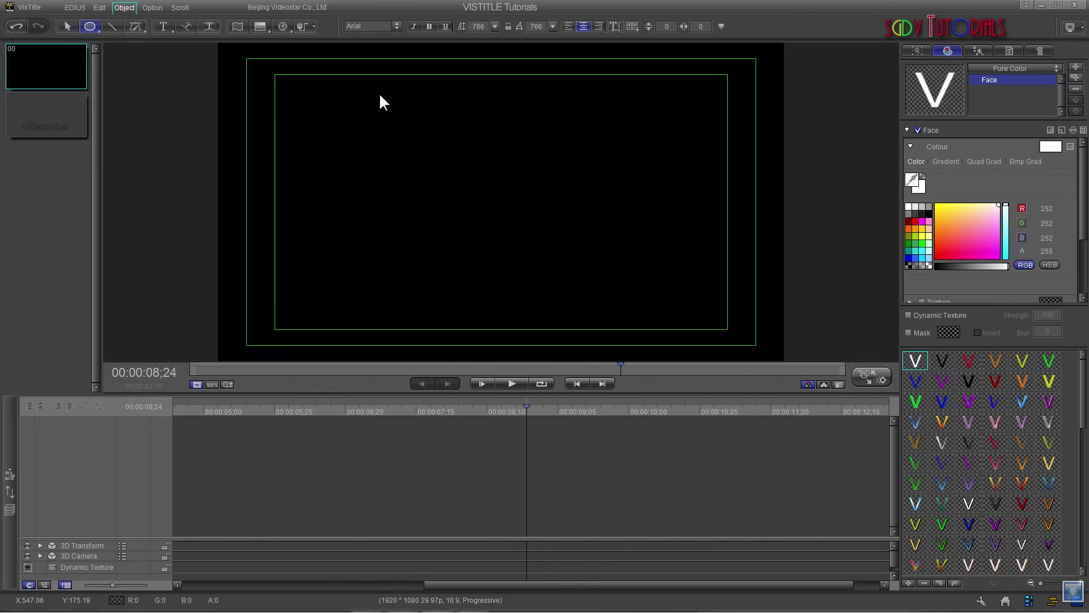
left_click_drag(381, 98, 555, 195, "shift")
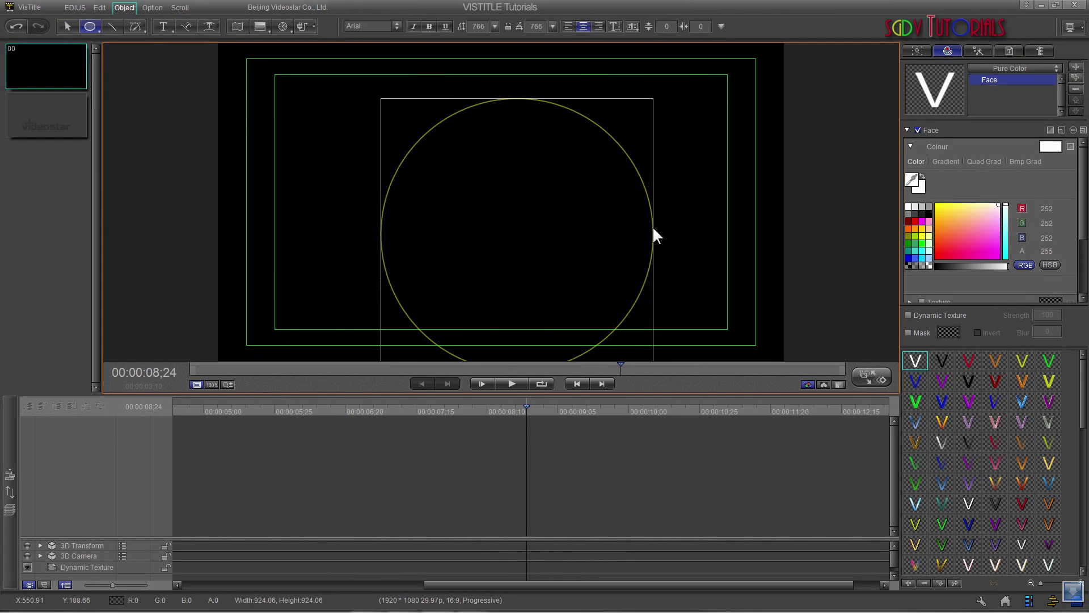
left_click_drag(654, 233, 667, 233)
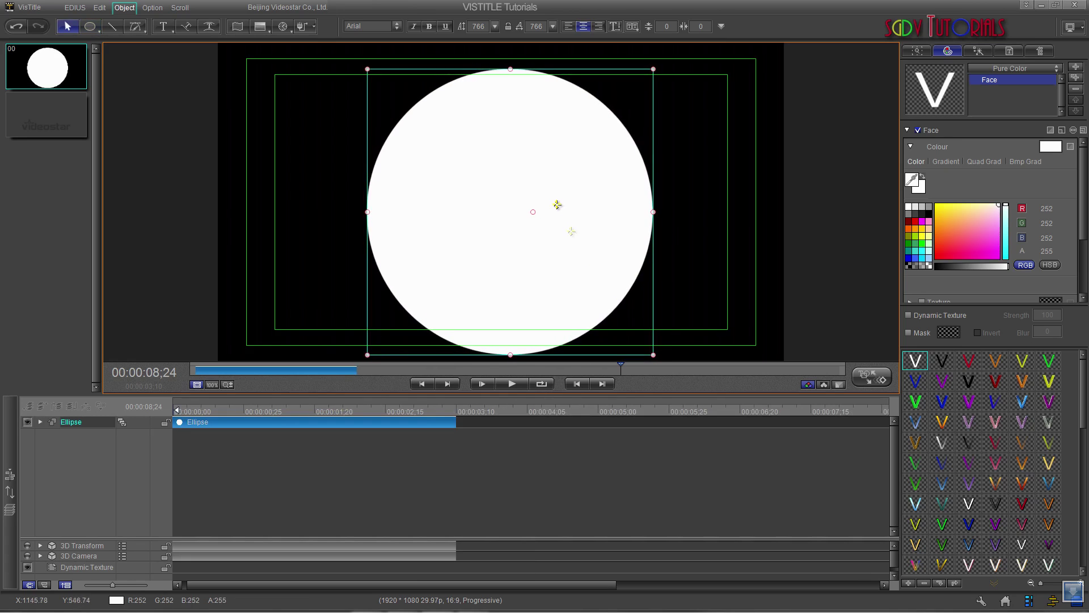
left_click_drag(654, 355, 631, 321)
key("ctrl+shift+c")
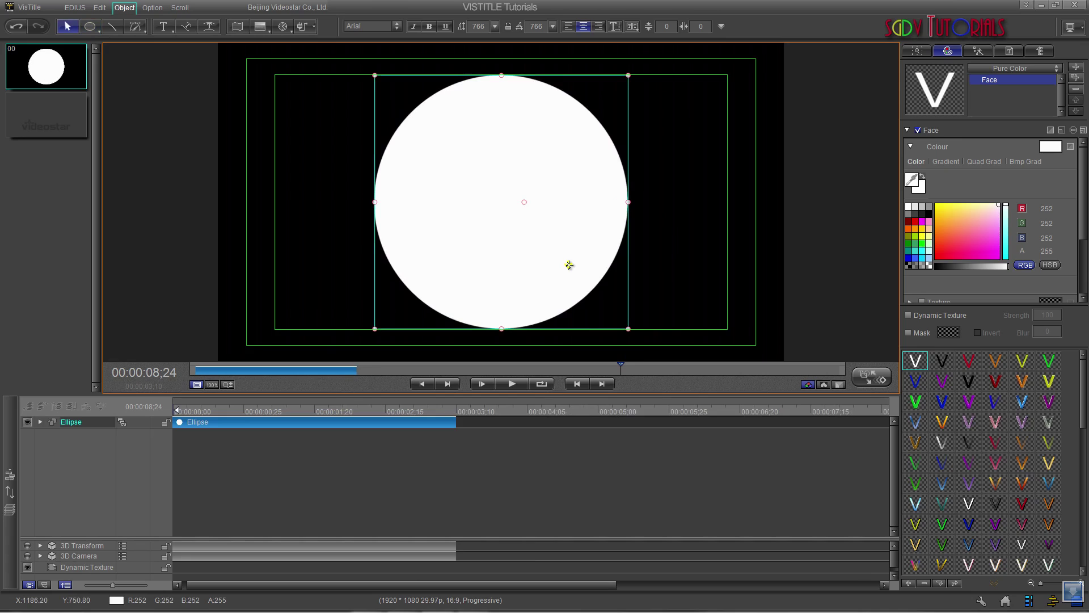
left_click(304, 203)
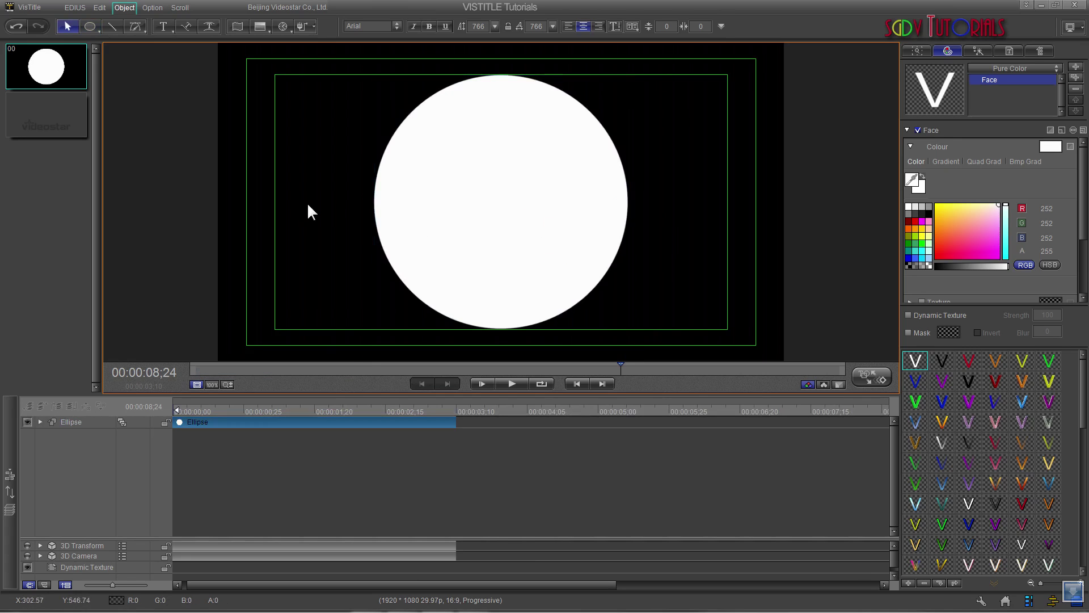
Step: Choose the Amerika Sans font, add the horizontal text "4" beside the circle, and apply the plain red style to it
left_click(364, 24)
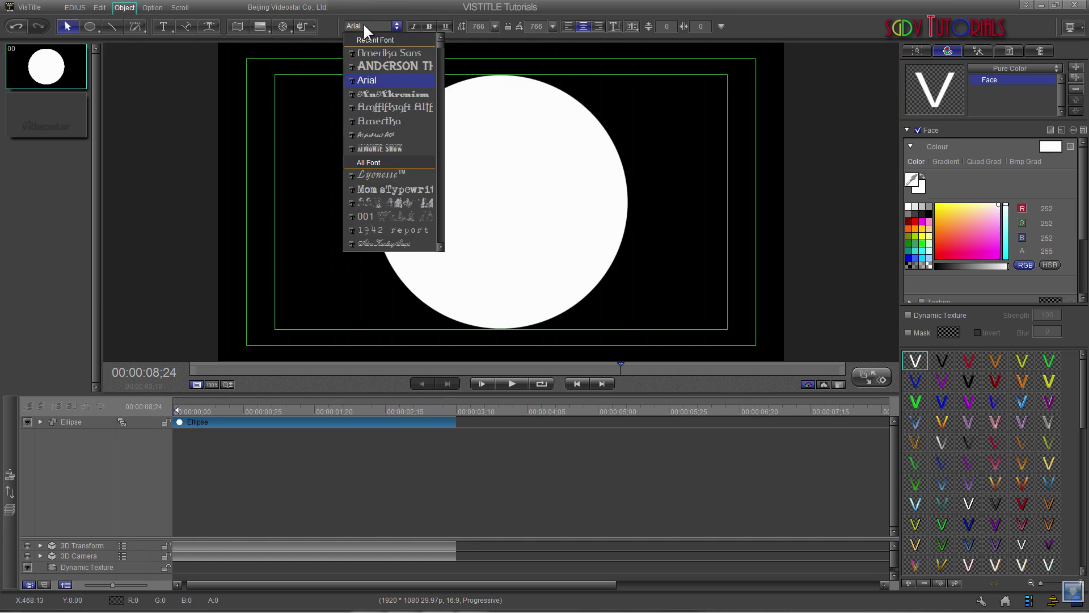
left_click(368, 53)
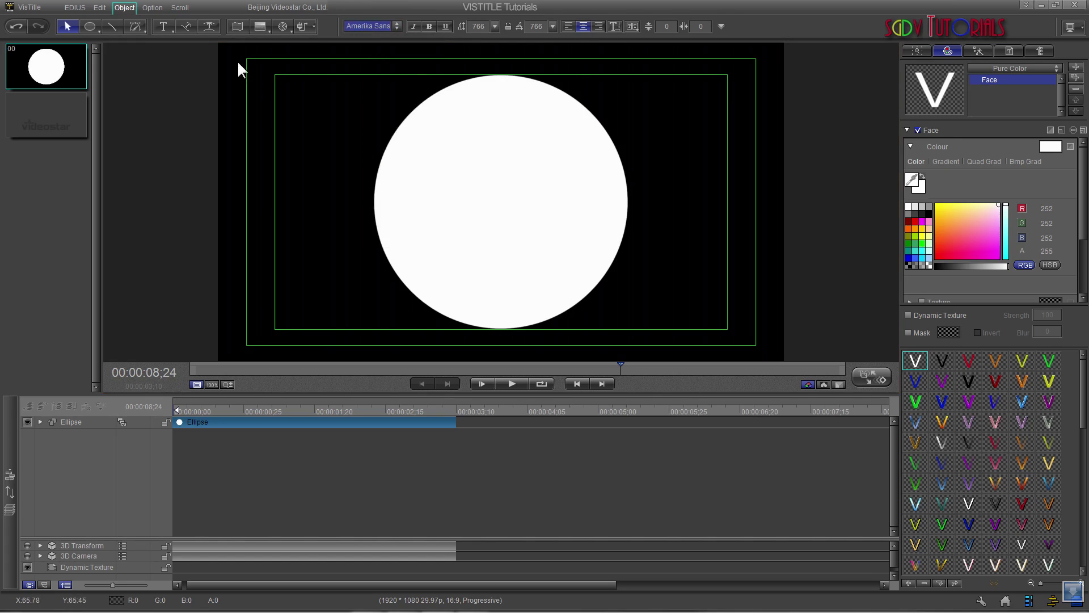
left_click(164, 26)
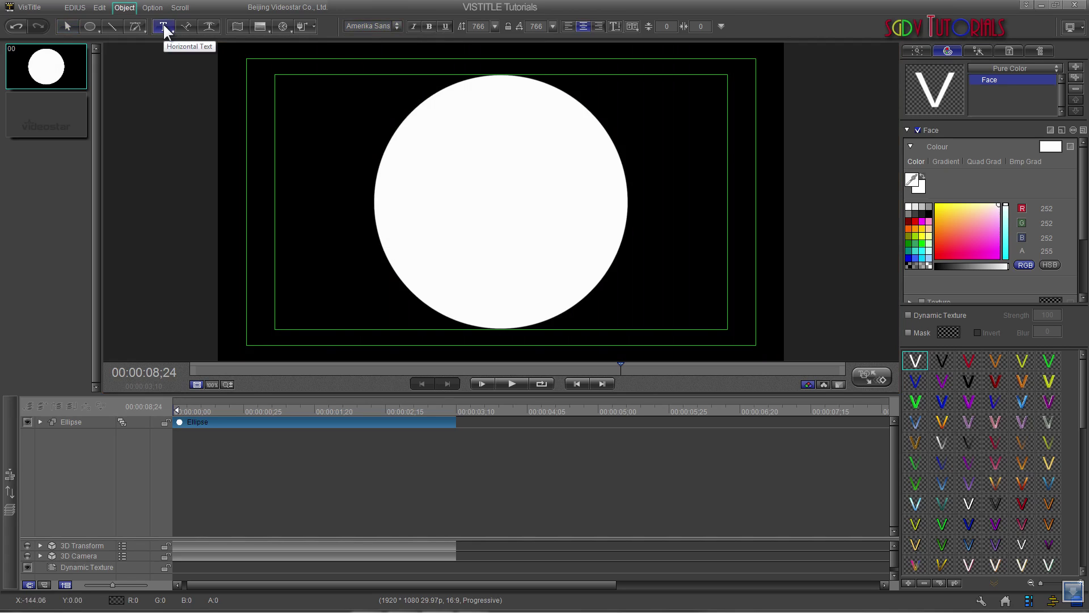
left_click(287, 115)
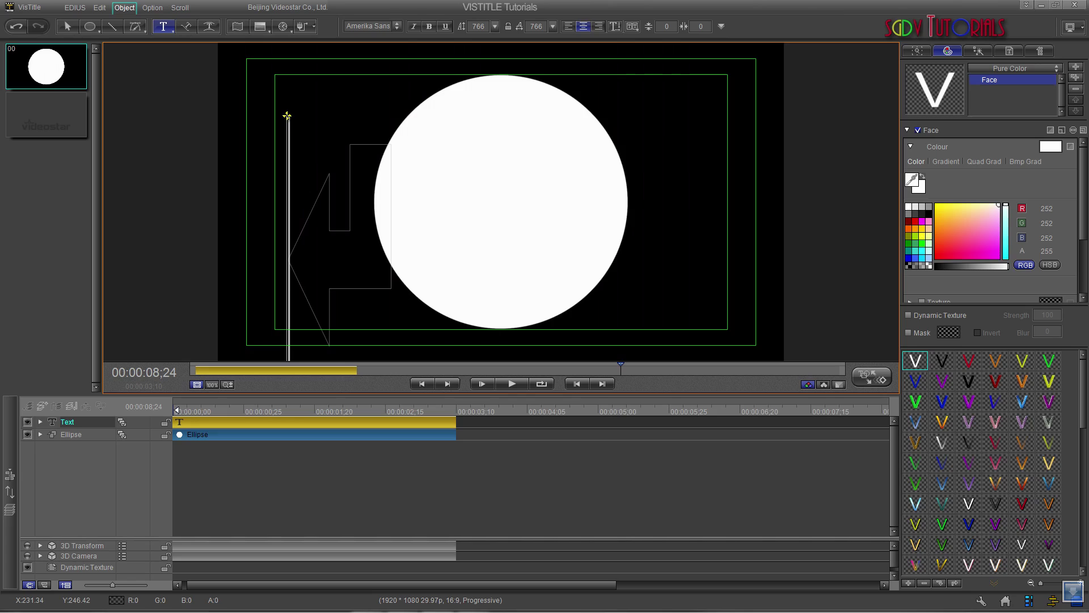
type("4")
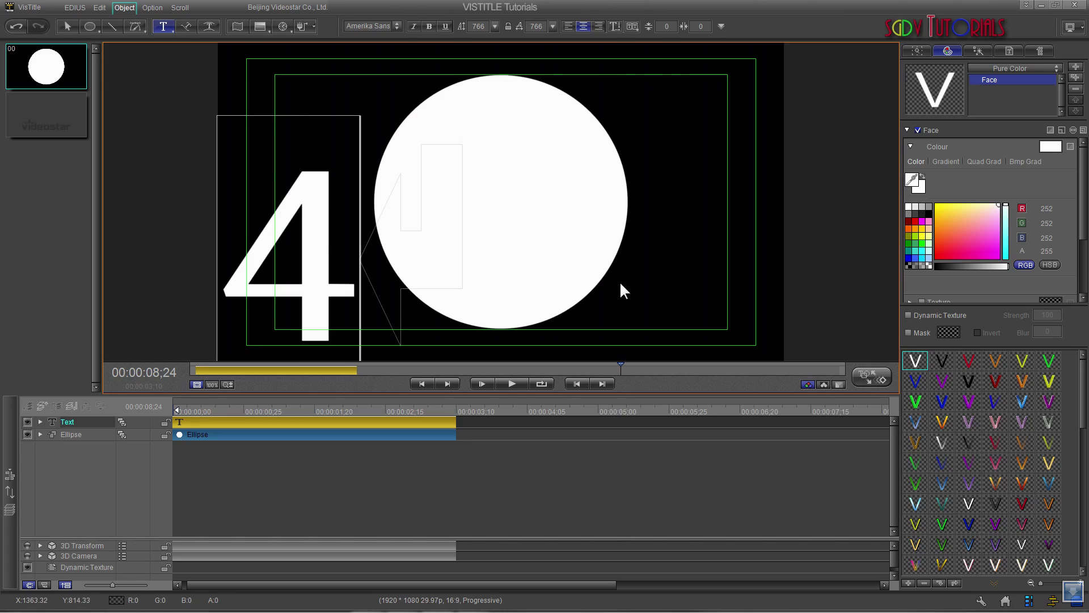
left_click(975, 360)
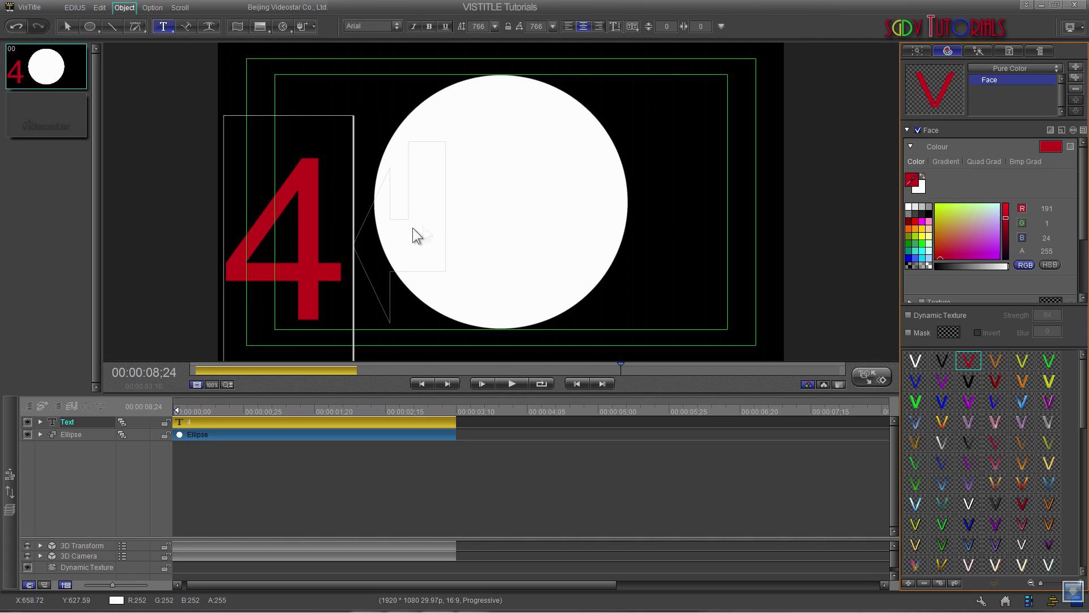
key("Escape")
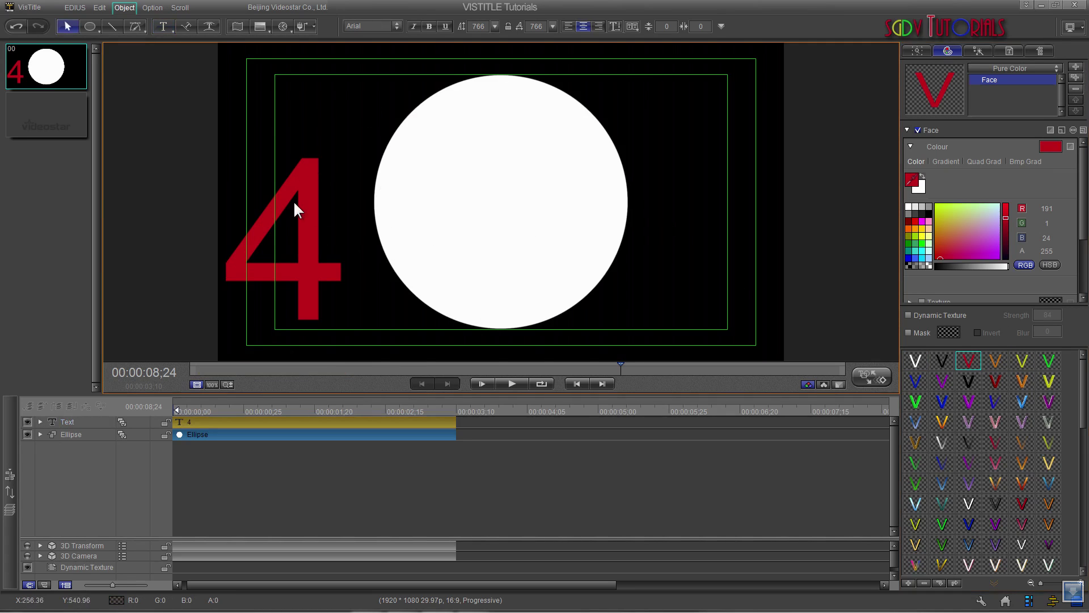
Step: Move the red "4" onto the white circle, enlarge it, and stretch it vertically to the circle's full height
left_click(320, 184)
left_click_drag(320, 184, 526, 144)
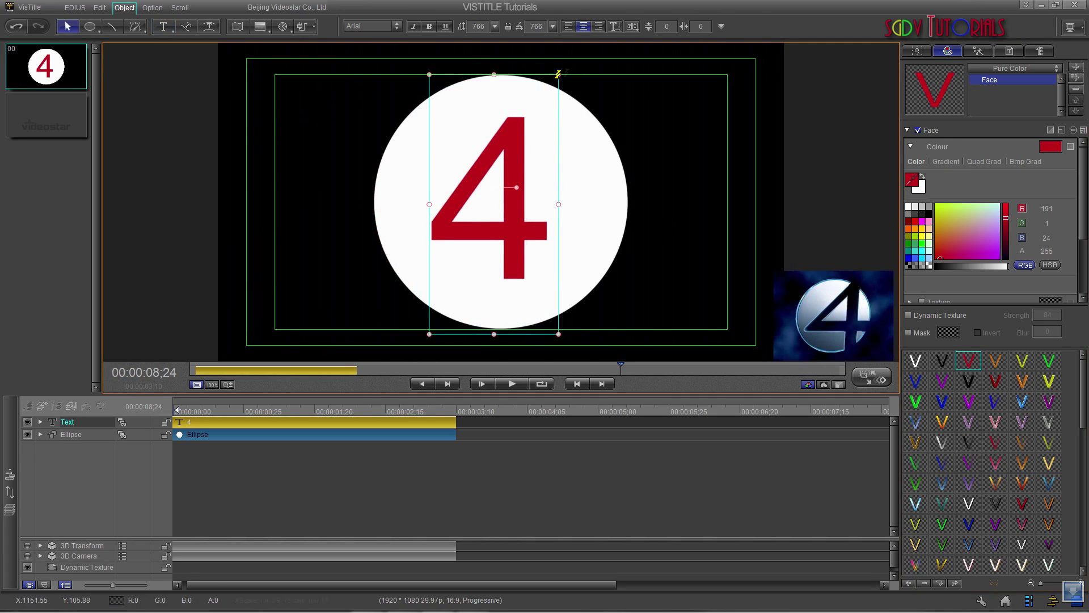
left_click_drag(558, 75, 618, 18)
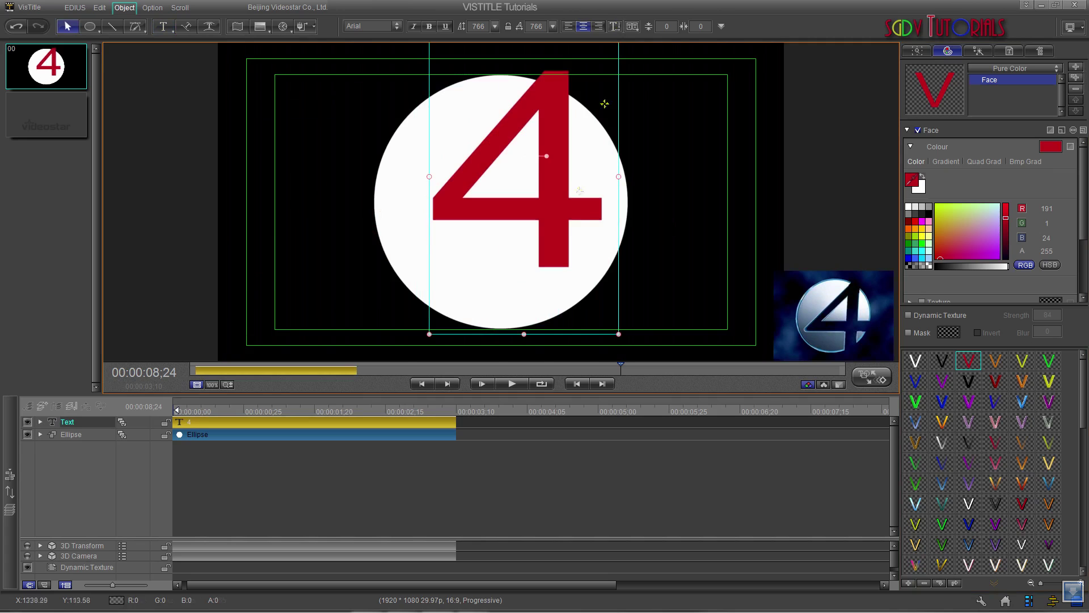
left_click_drag(520, 333, 520, 418)
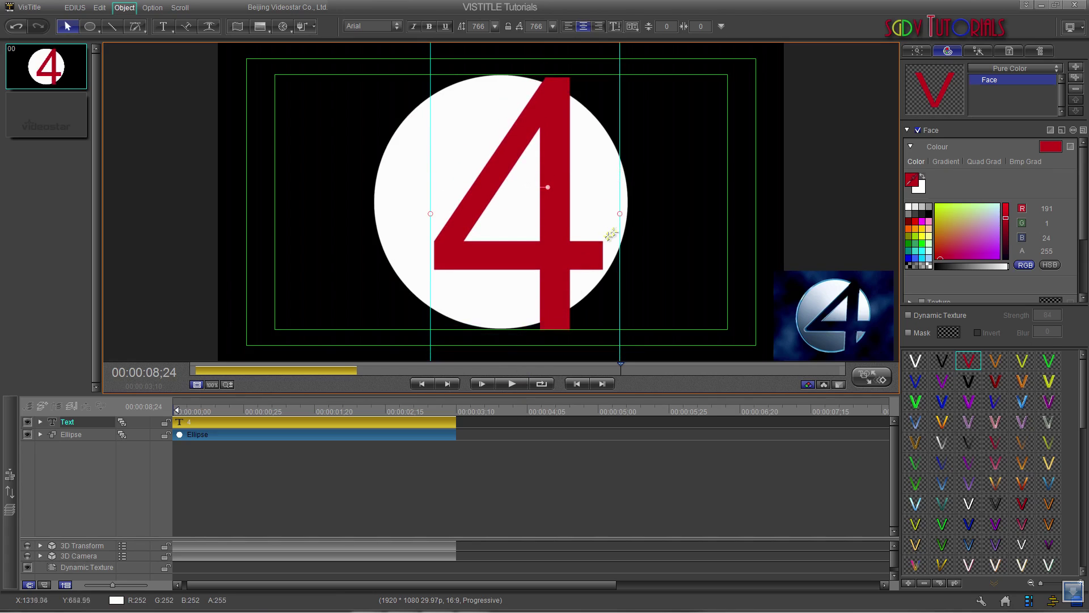
Step: Widen the "4" so it nearly spans the circle's width, and lower its upper edge slightly
left_click_drag(620, 214, 642, 214)
left_click_drag(431, 214, 403, 214)
left_click_drag(540, 211, 535, 212)
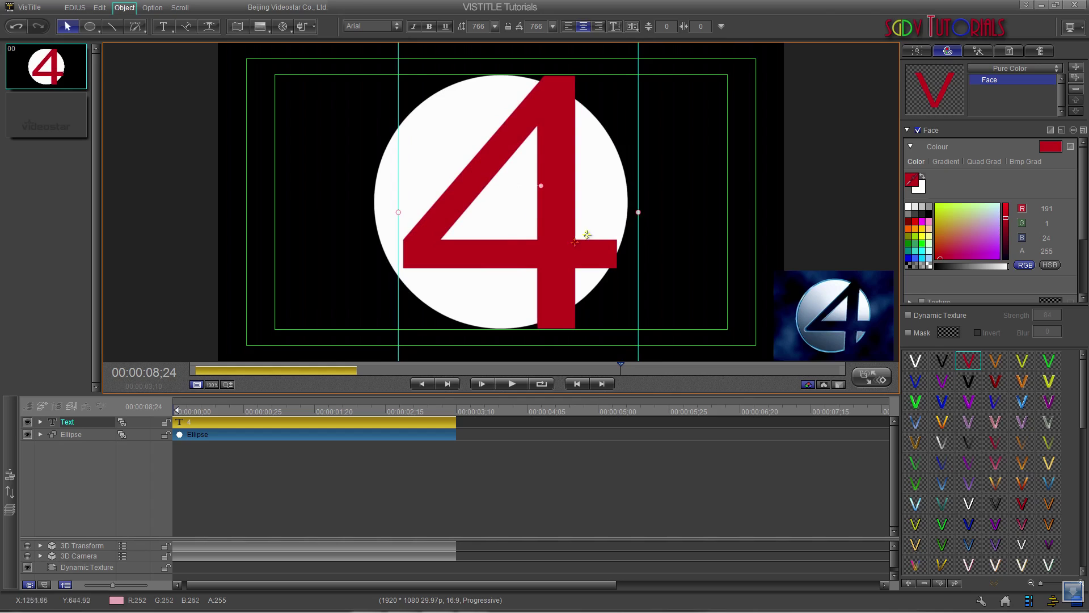
left_click_drag(642, 214, 647, 213)
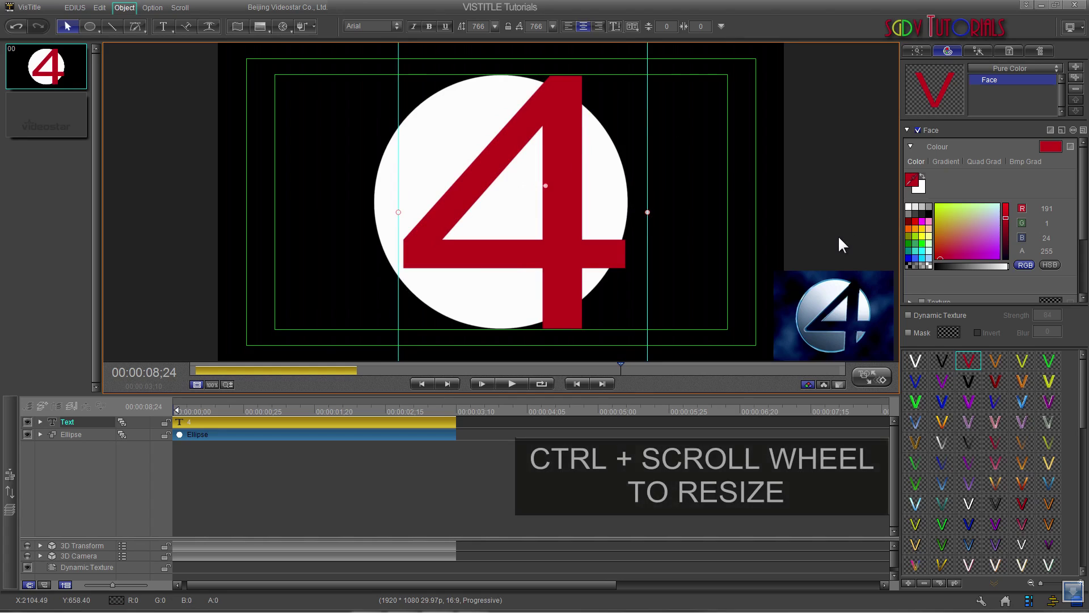
scroll(838, 235, "down", 2, "ctrl")
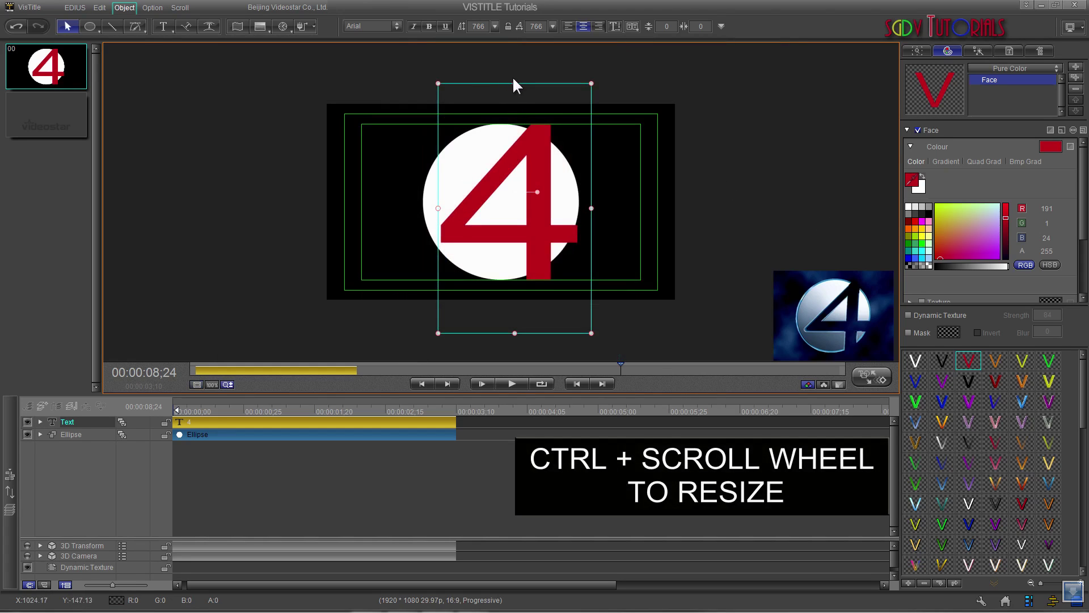
left_click_drag(515, 83, 515, 87)
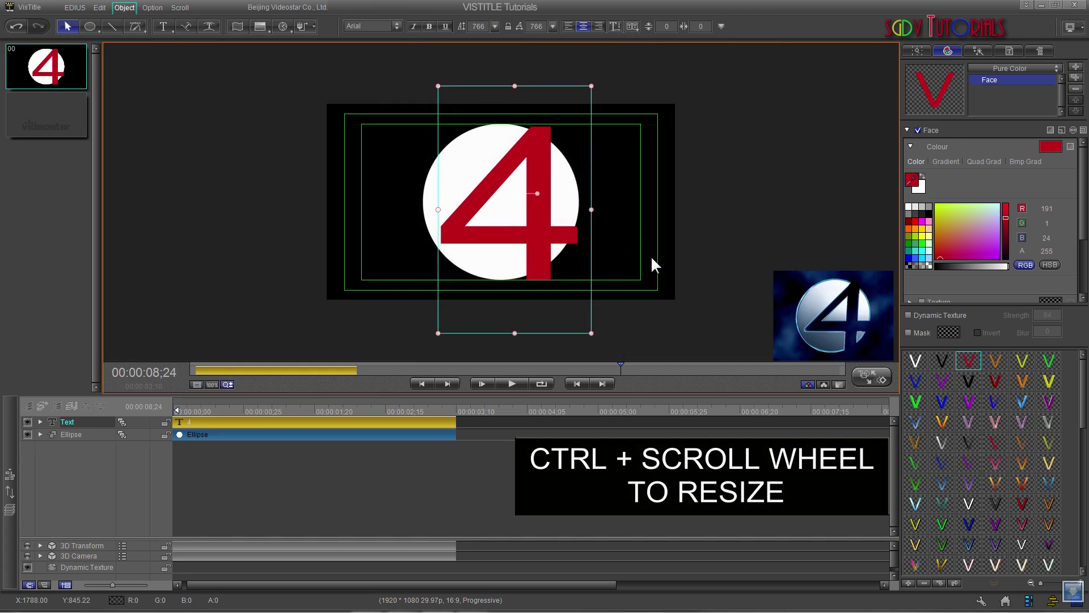
scroll(652, 258, "up", 2, "ctrl")
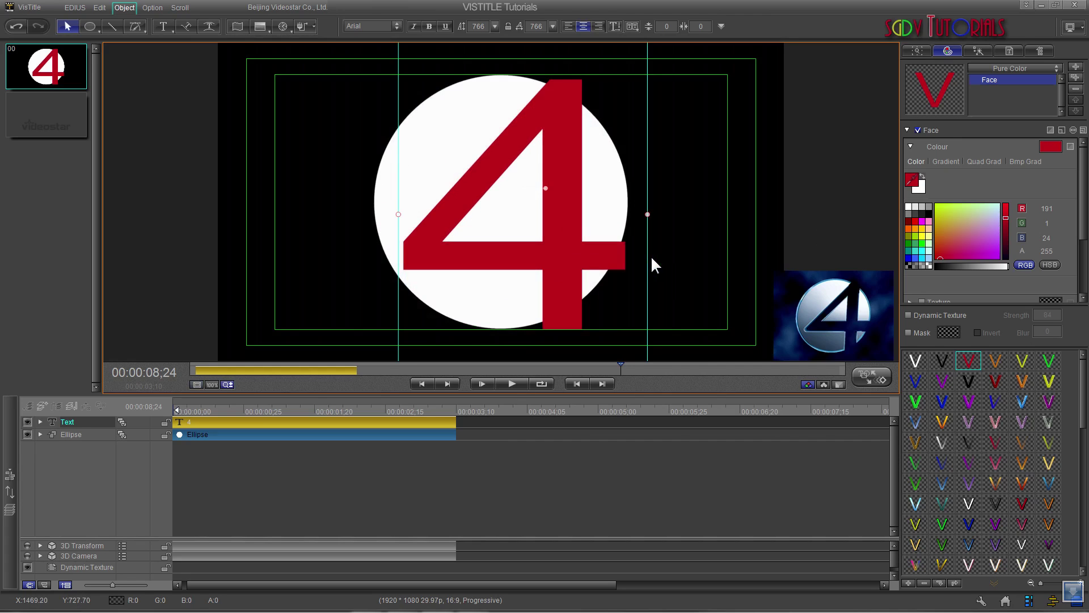
Step: Apply Boolean Subtract to the "4" text layer and the ellipse layer together
left_click_drag(439, 449, 418, 421)
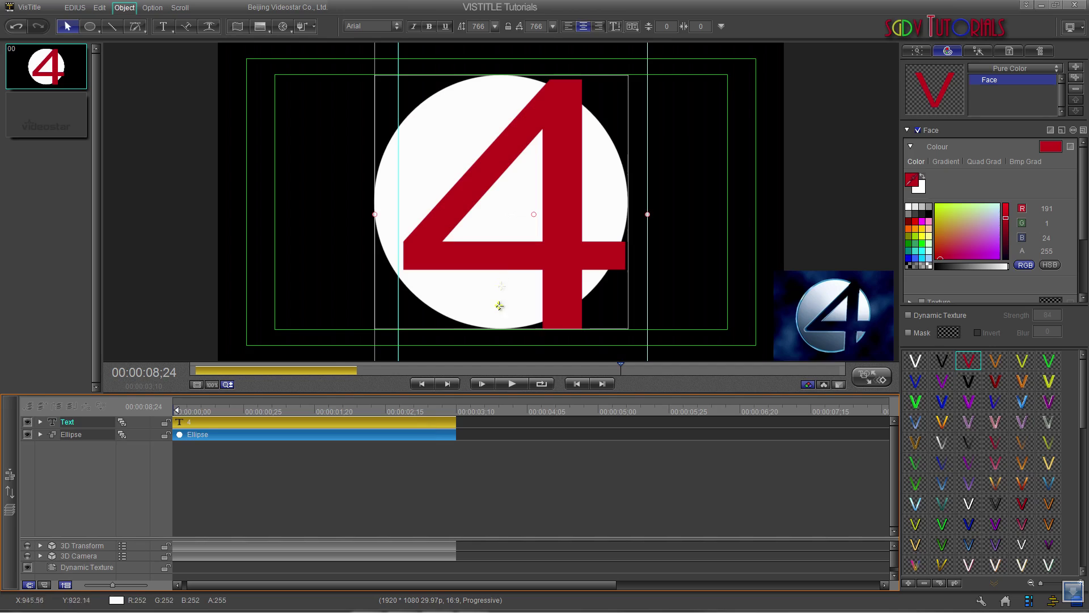
right_click(525, 251)
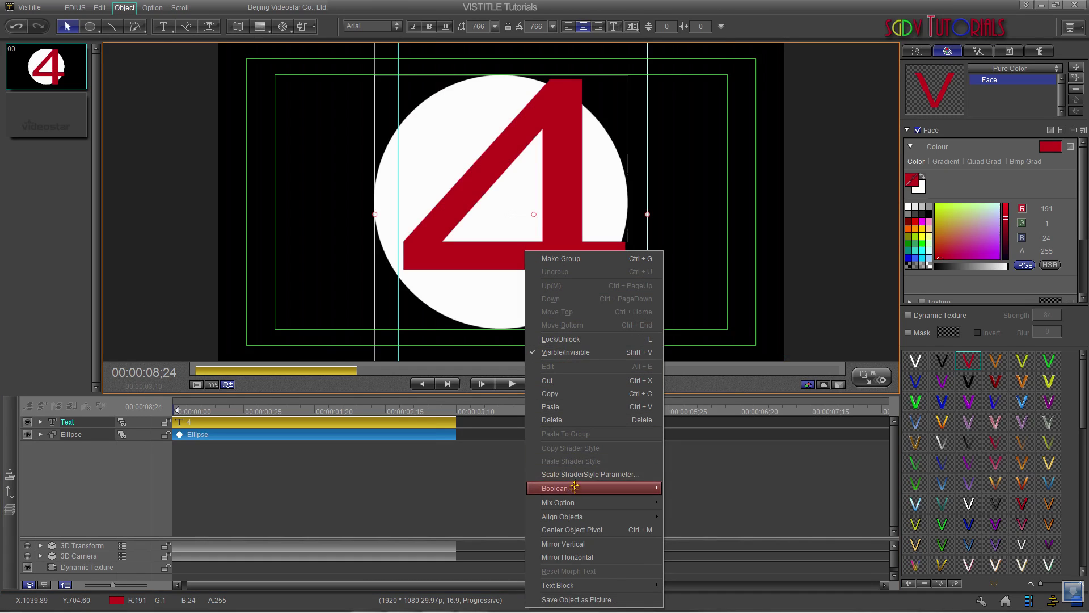
mouse_move(576, 489)
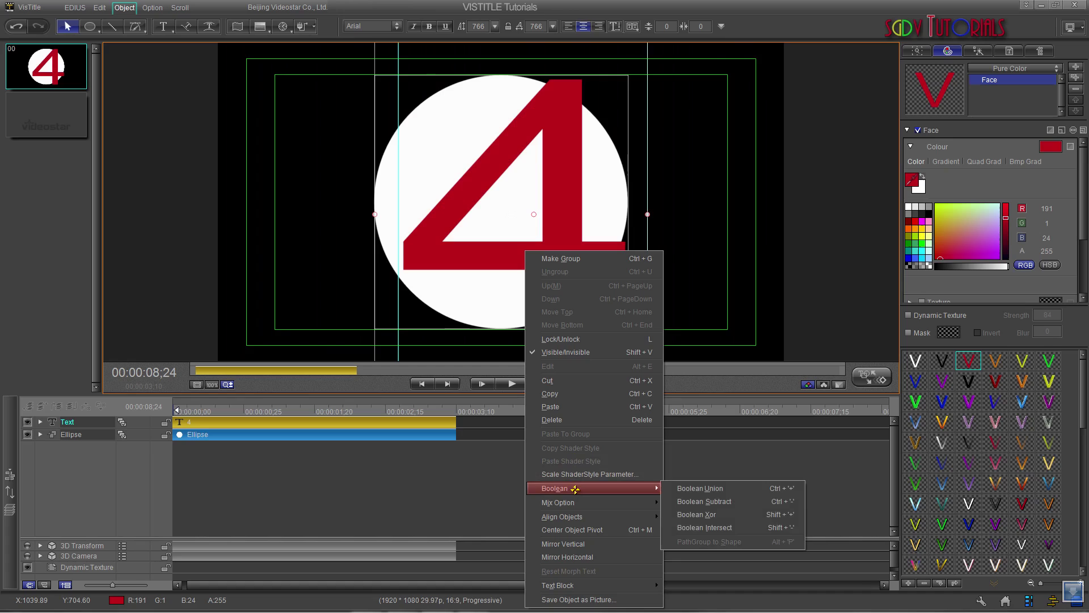
left_click(719, 502)
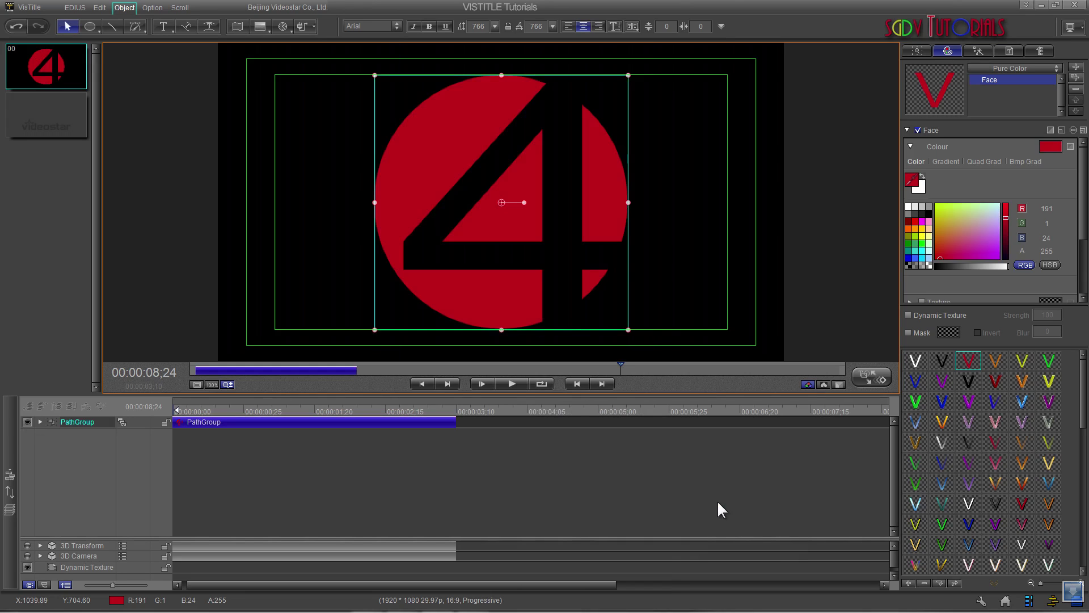
Step: Convert the subtracted path group to a shape and open it in the 2D Path To 3D plugin
right_click(526, 299)
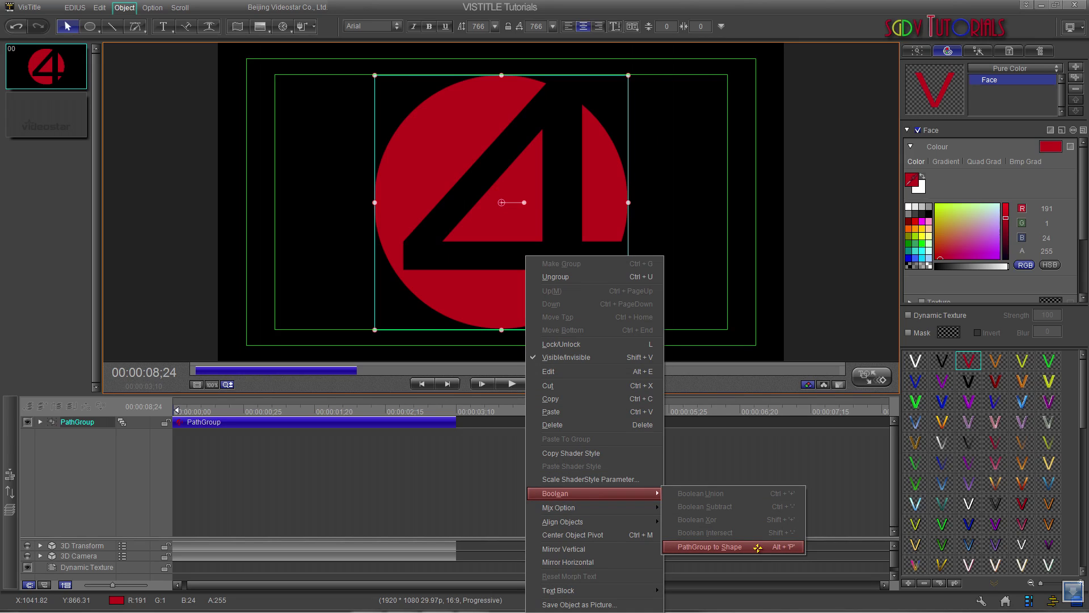
left_click(757, 547)
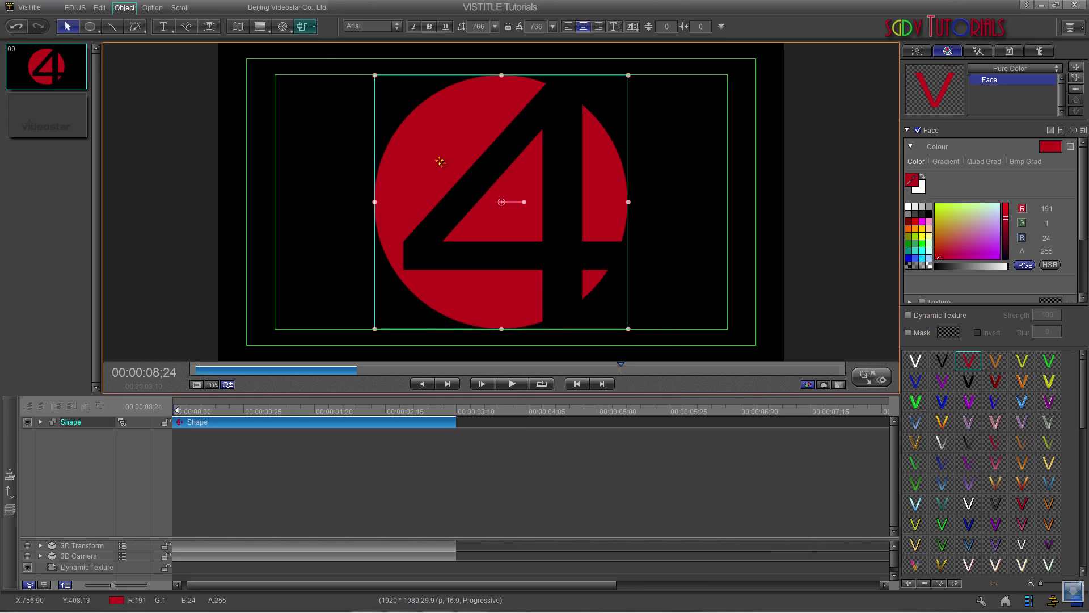
left_click(314, 26)
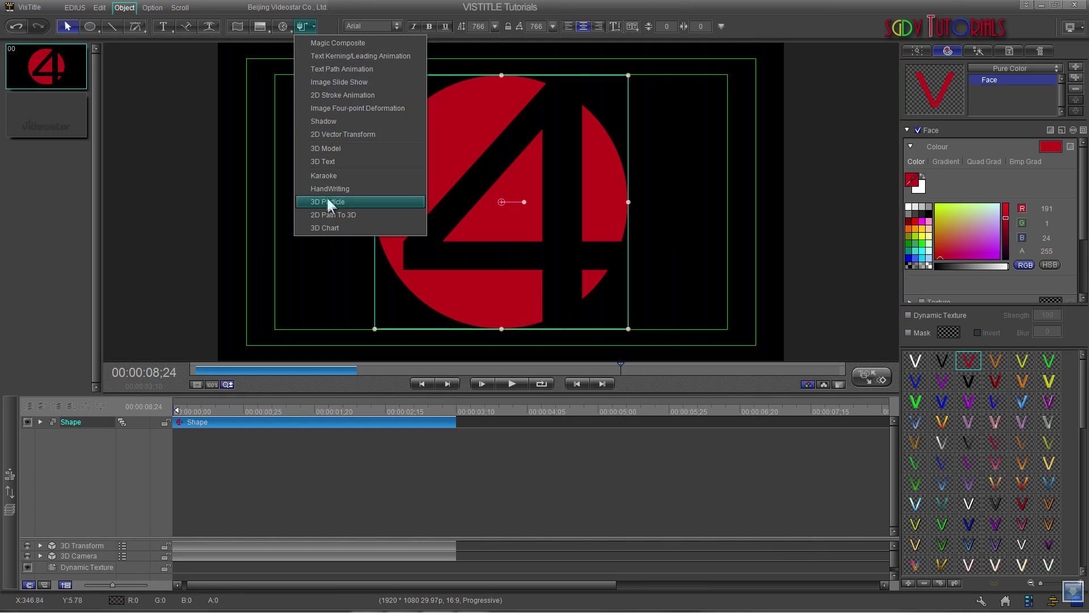
left_click(329, 217)
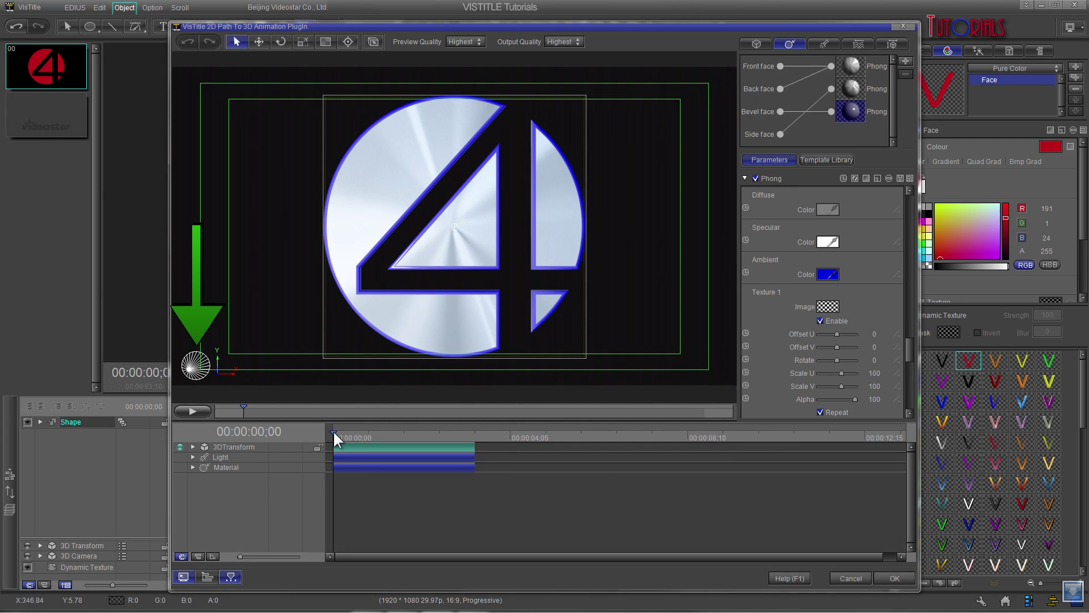
Step: Enable keyframing for the 3D Transform's Rotate Y with a starting keyframe at 00:00:00;00
left_click_drag(332, 430, 331, 462)
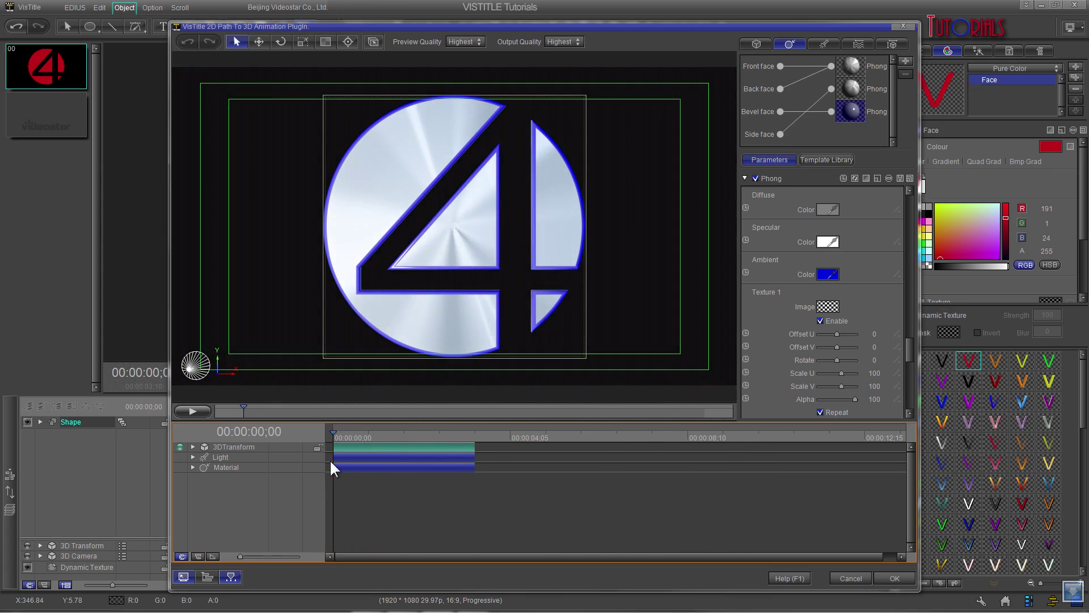
left_click(193, 447)
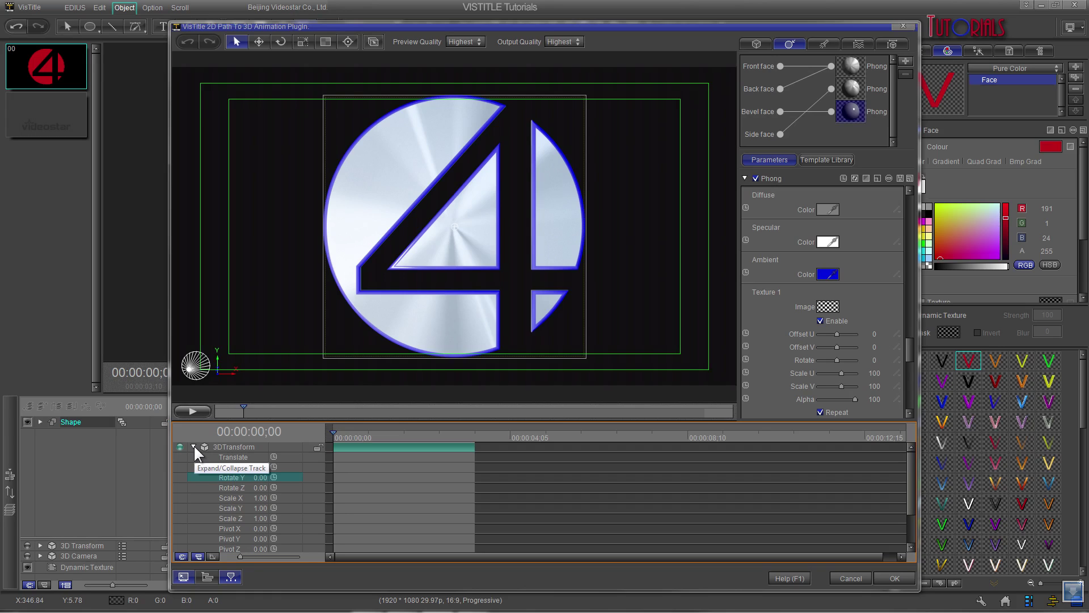
left_click(274, 477)
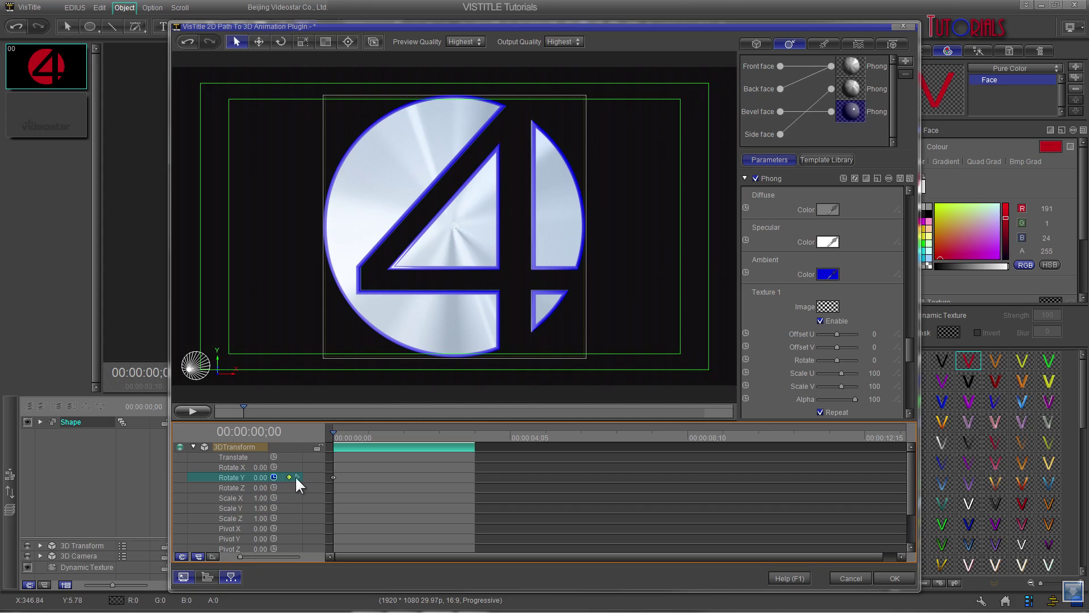
left_click(296, 478)
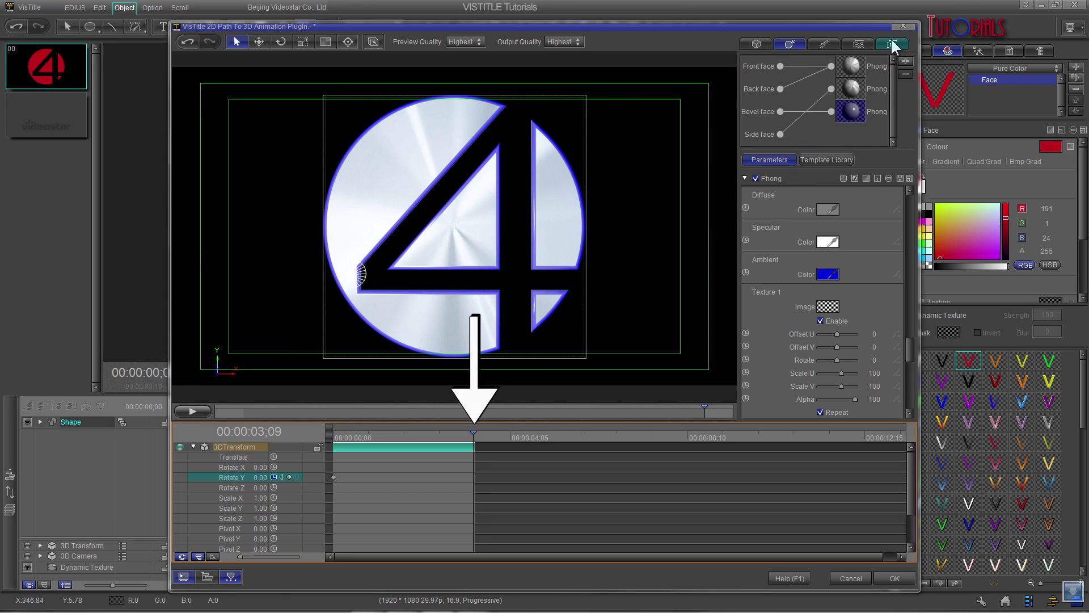
Step: Set Rotate Y to 360 at 00:00:03;09 in the 3D Transform settings and accept the 3D animation
left_click(892, 44)
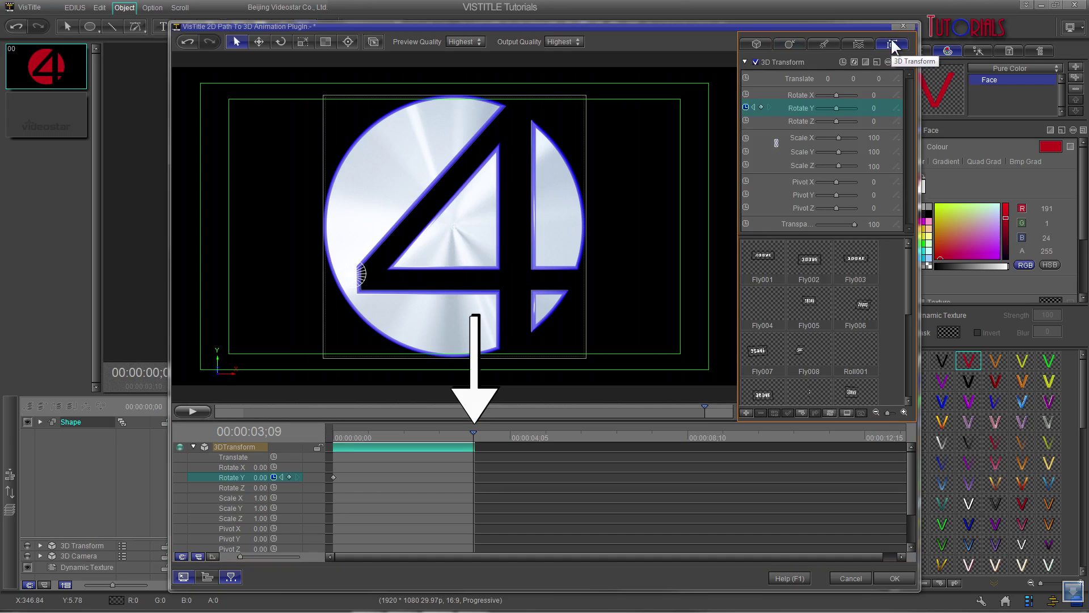
left_click(874, 107)
key("Tab")
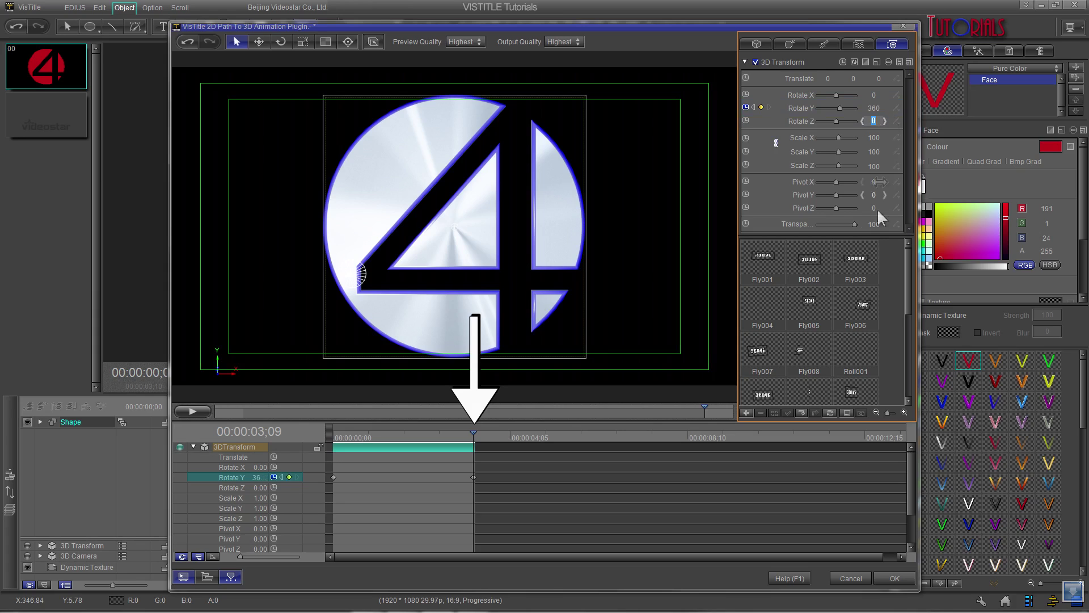
left_click(894, 579)
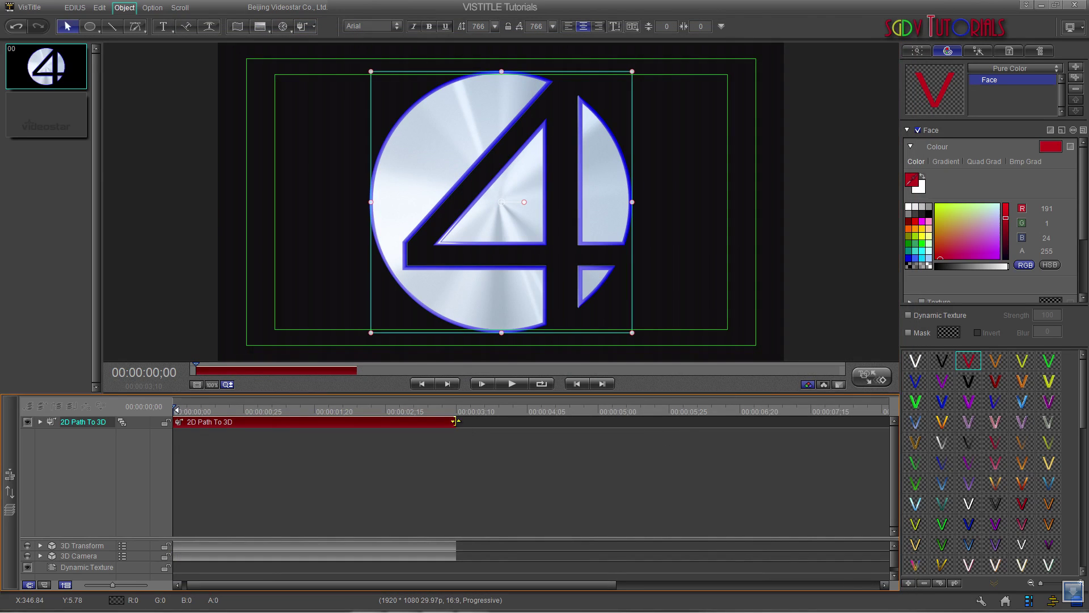
Step: Lengthen the 2D Path To 3D clip to the end of the visible timeline and play the animation
left_click_drag(457, 422, 883, 433)
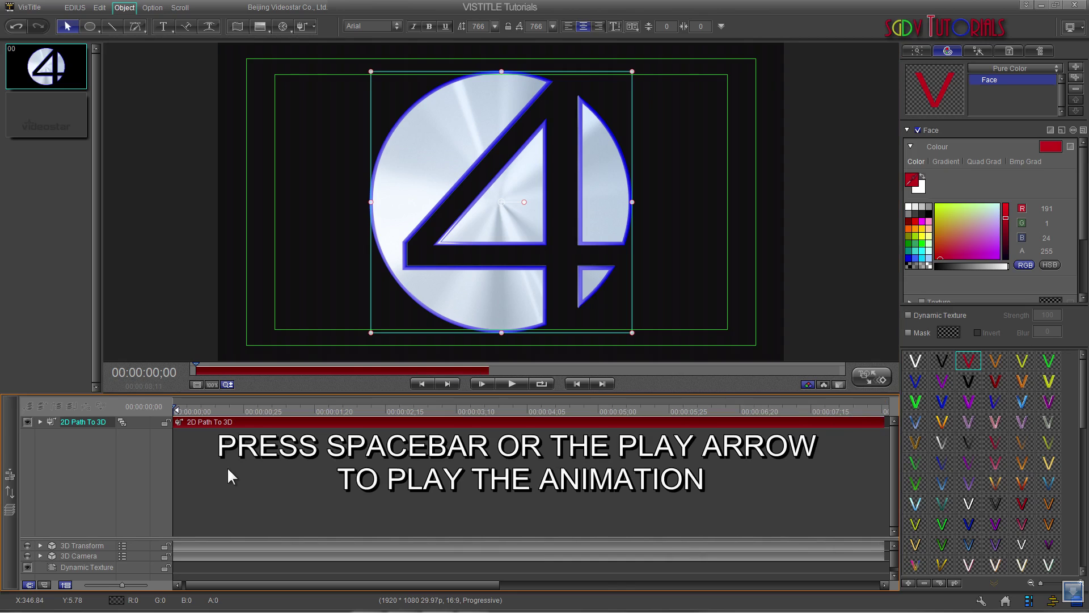
key("space")
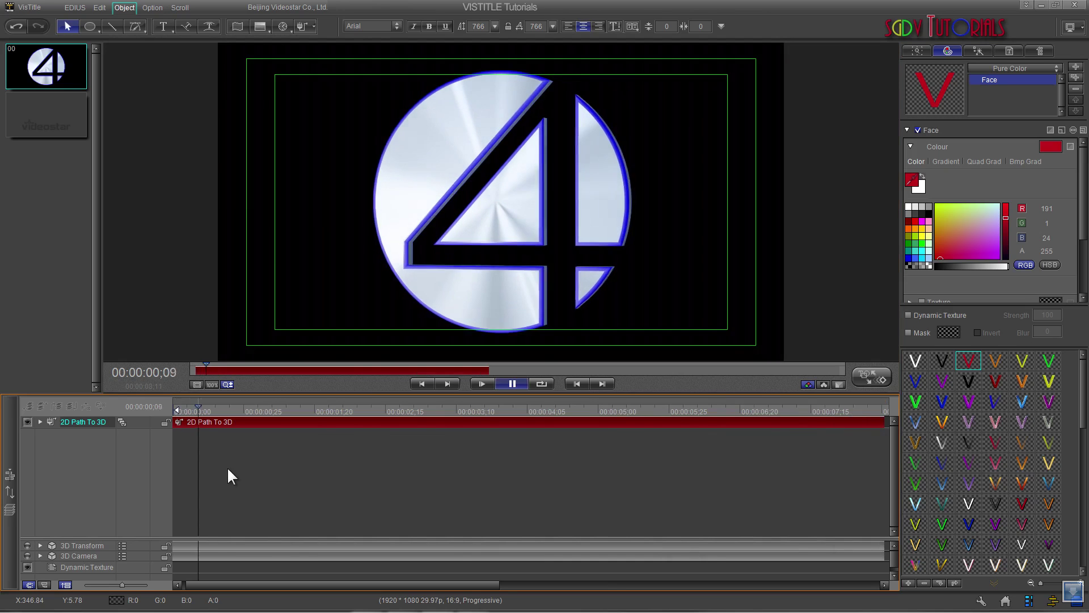